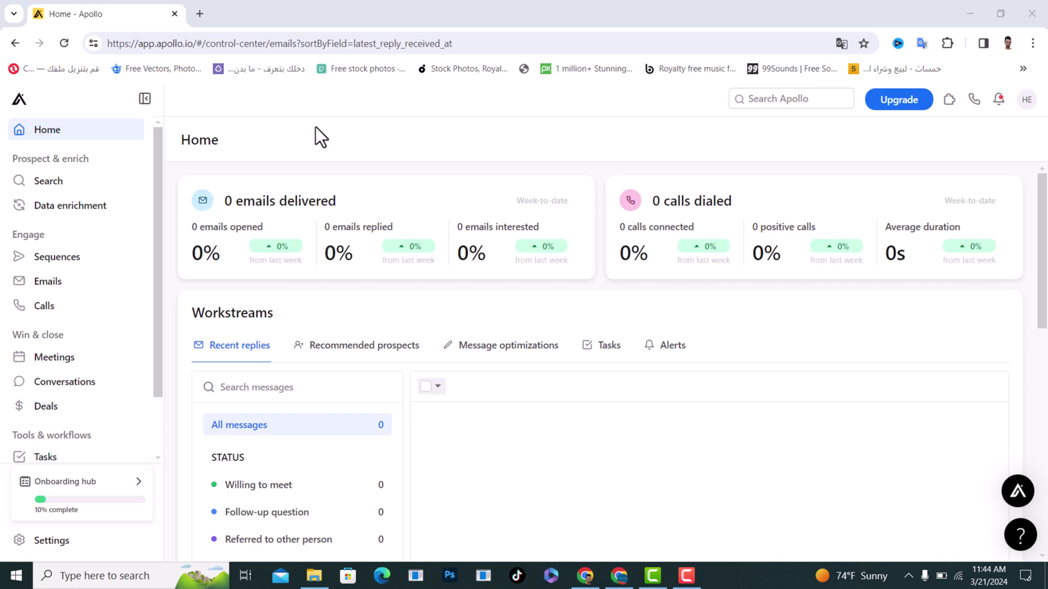
# - Open the People search page, showing 276.3M contacts with no filters applied
pyautogui.click(43, 190)
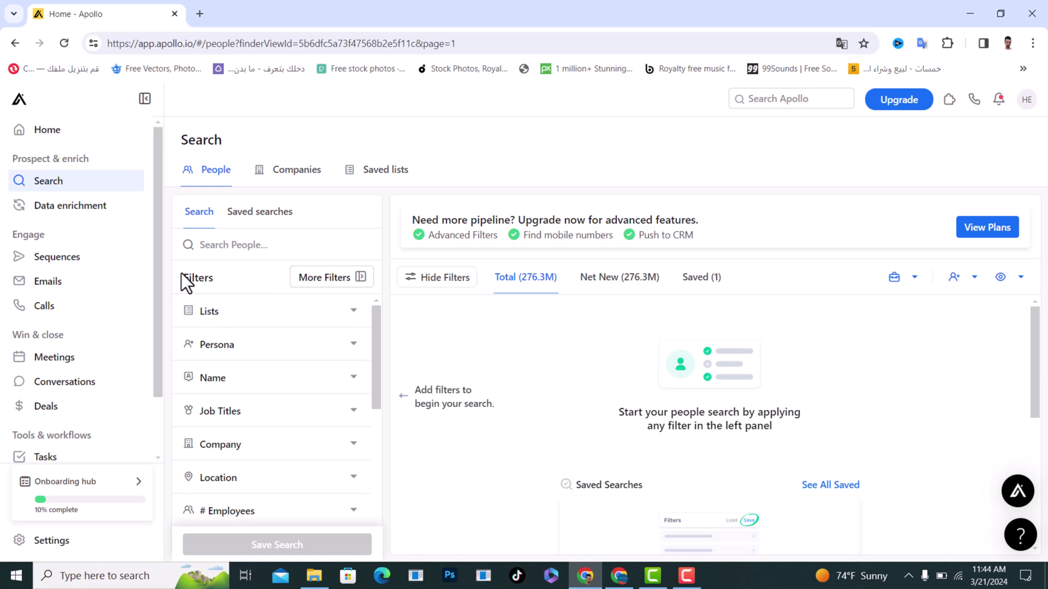
pyautogui.moveTo(182, 290); pyautogui.dragTo(253, 565)
pyautogui.click(418, 470)
pyautogui.scroll(10, 244, 420)
pyautogui.click(353, 316)
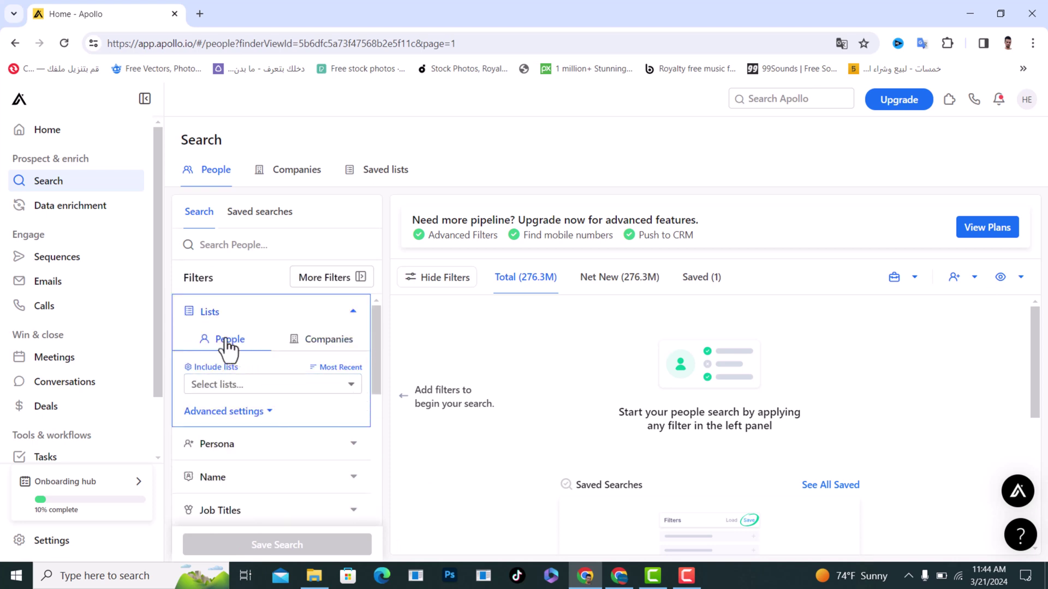
pyautogui.click(356, 313)
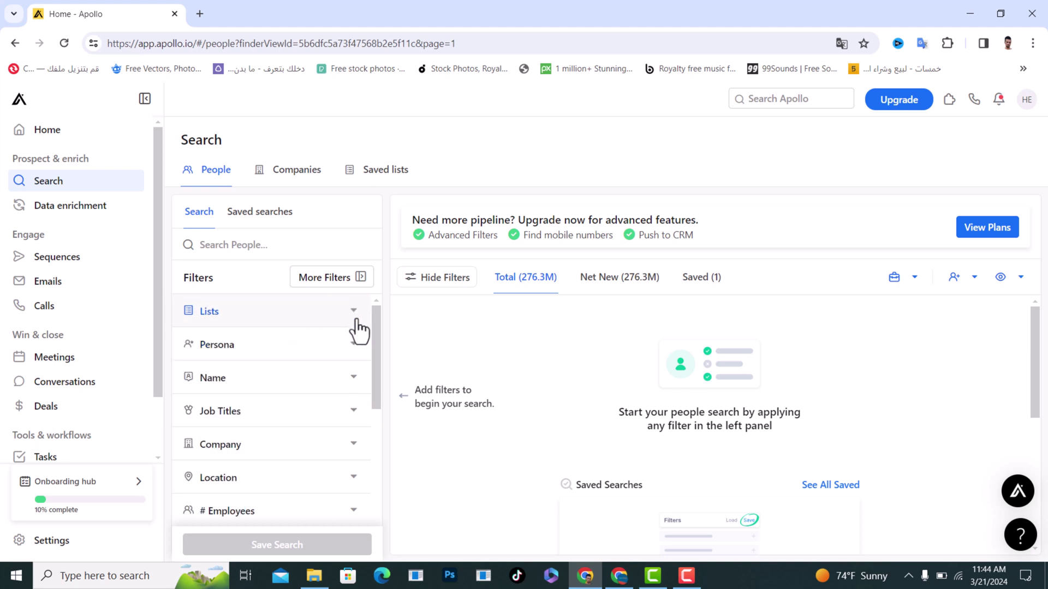
pyautogui.click(380, 170)
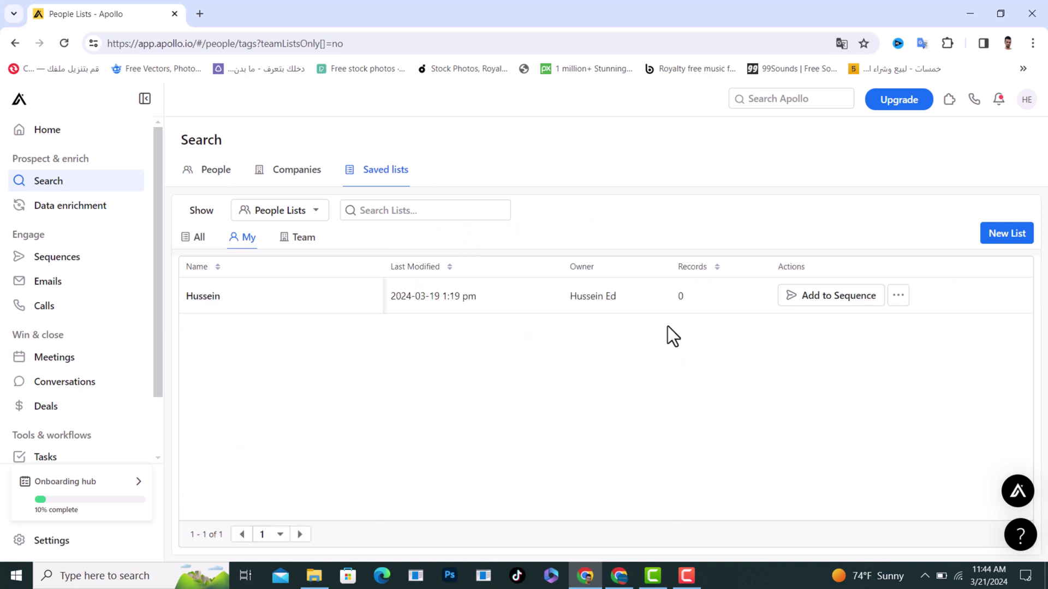
pyautogui.click(292, 216)
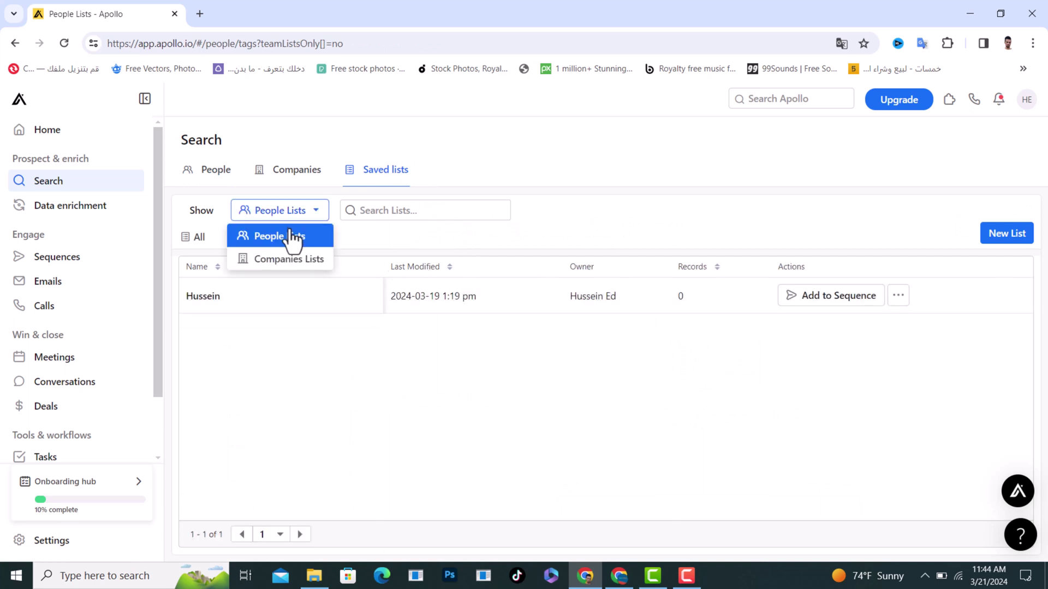
pyautogui.click(290, 237)
pyautogui.click(1007, 233)
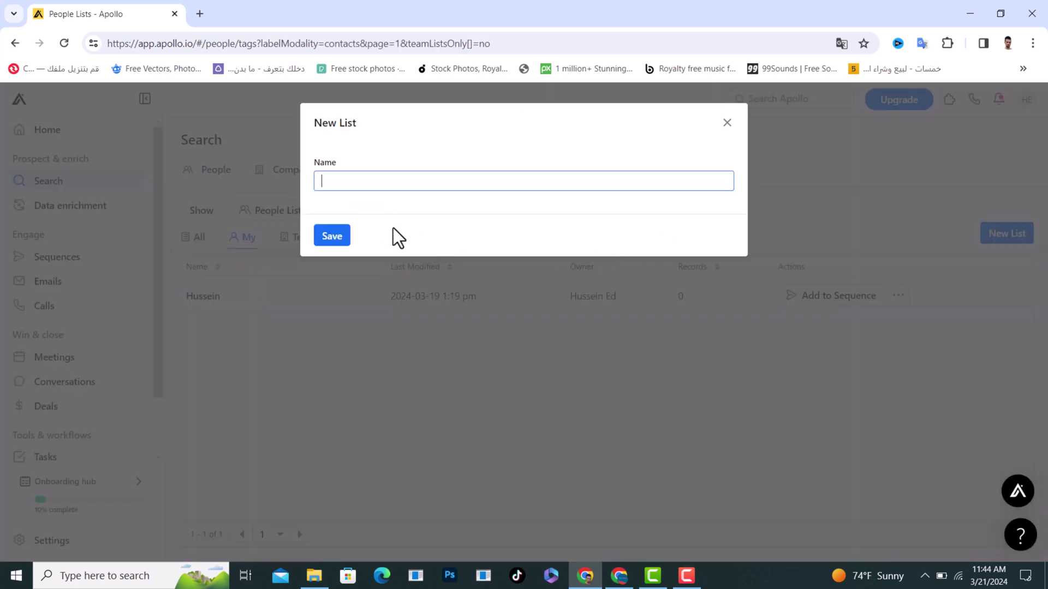
pyautogui.click(727, 123)
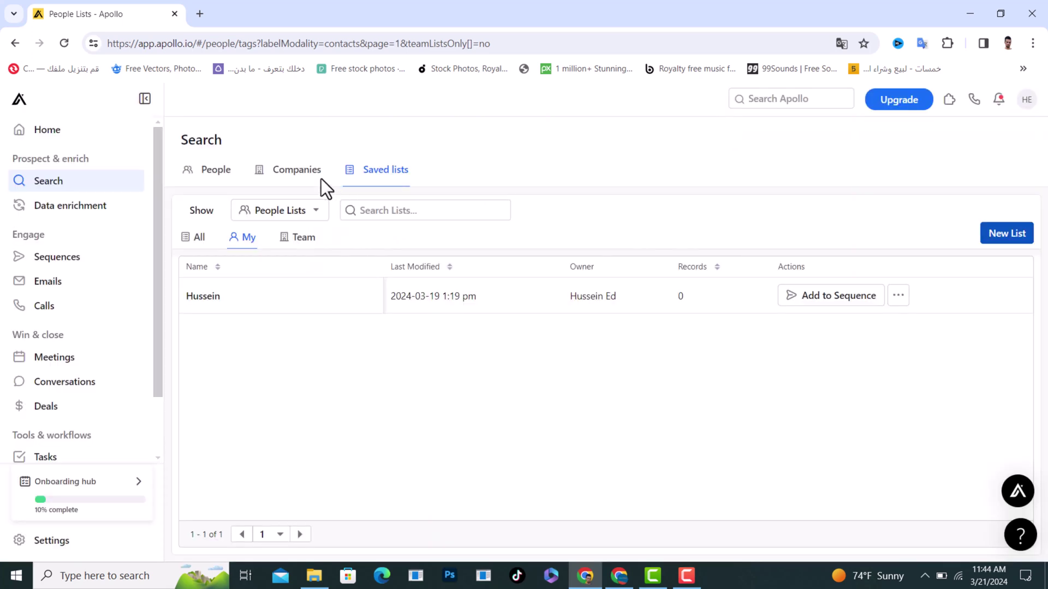
pyautogui.click(190, 175)
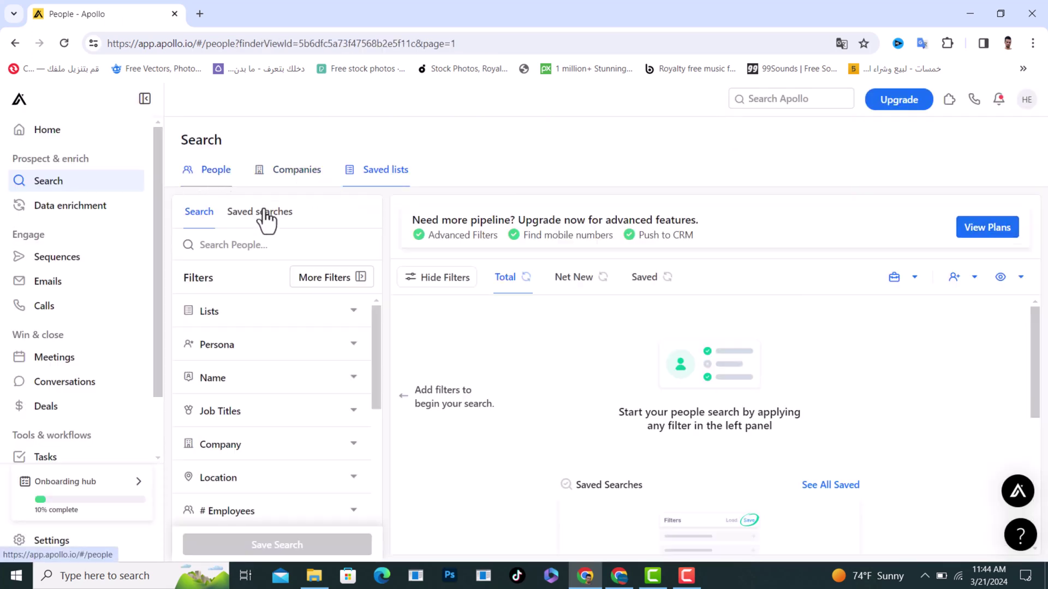
# - Look through the lists available in the Lists filter, then collapse it
pyautogui.click(355, 321)
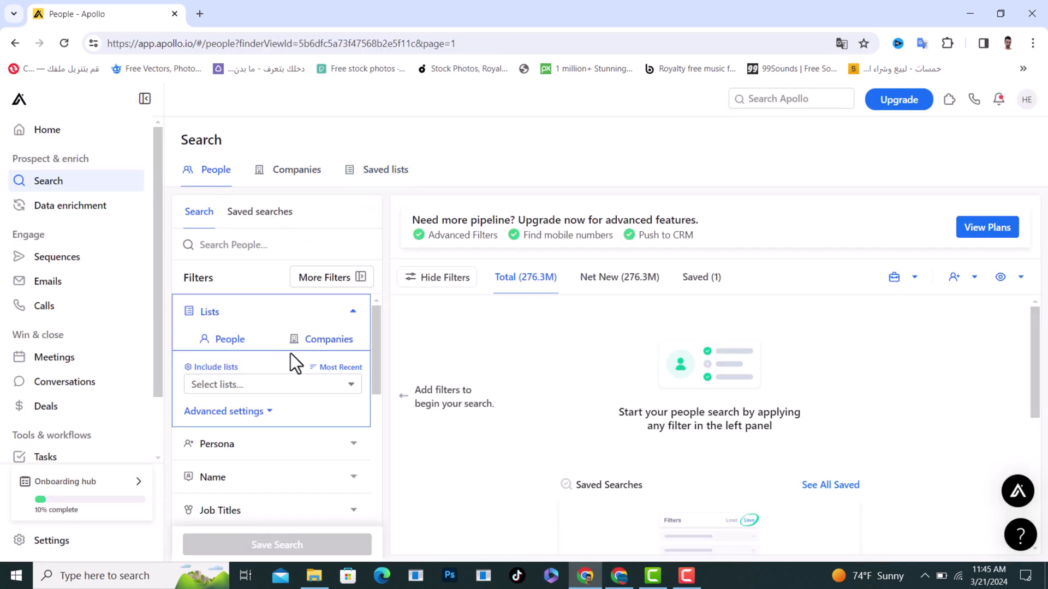
pyautogui.click(233, 382)
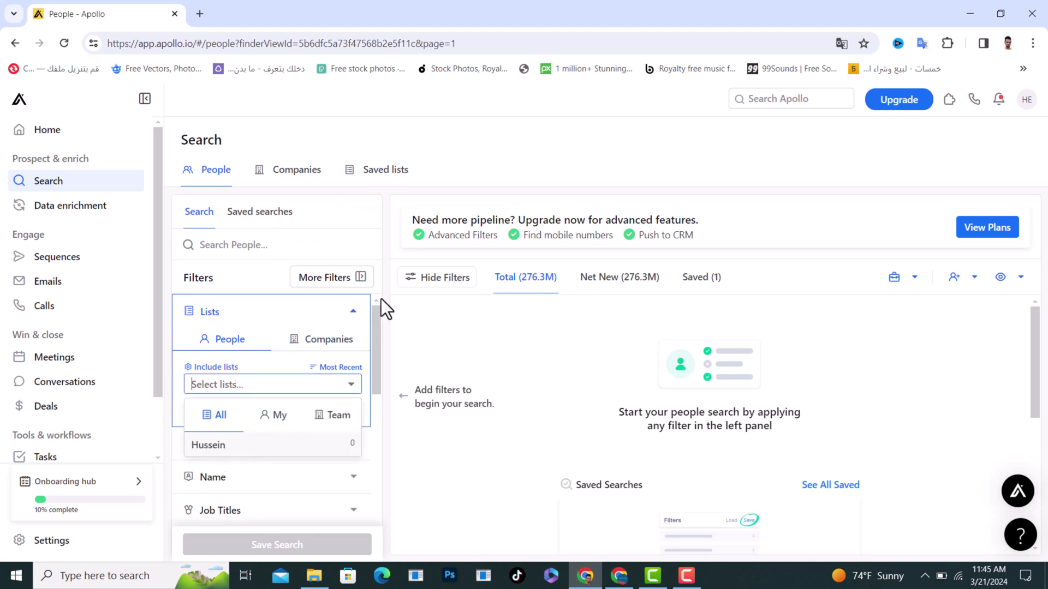
pyautogui.click(352, 312)
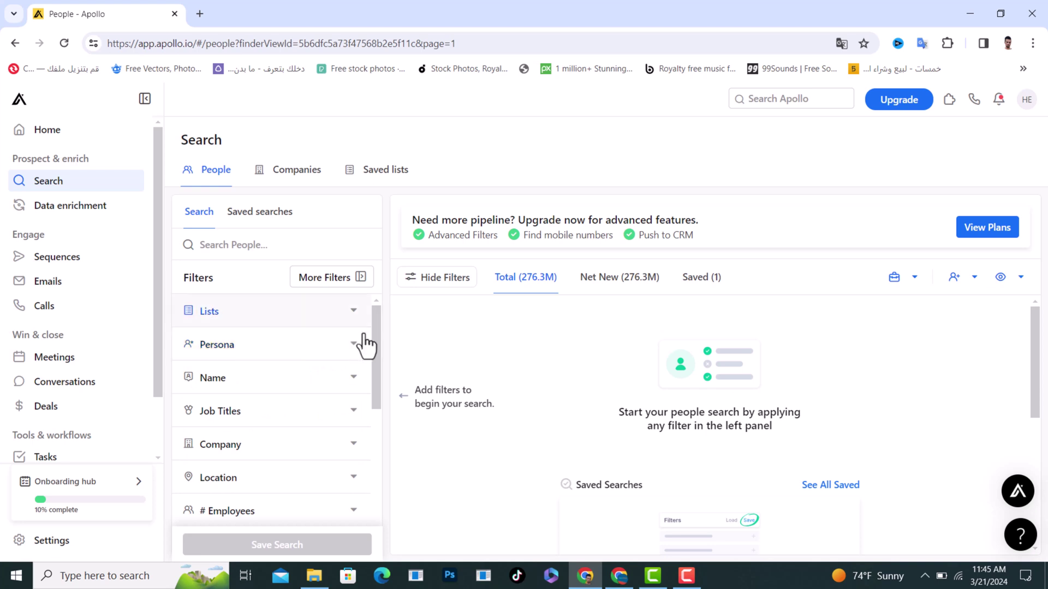
# - Browse the Persona filter options, then open the Name filter's empty name box
pyautogui.click(353, 345)
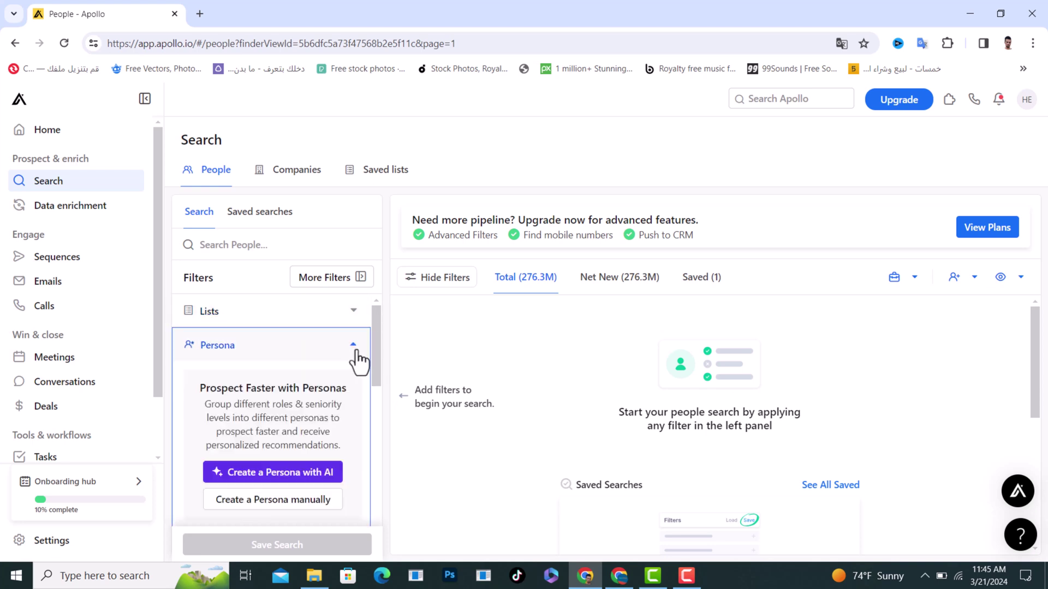
pyautogui.scroll(-2, 297, 420)
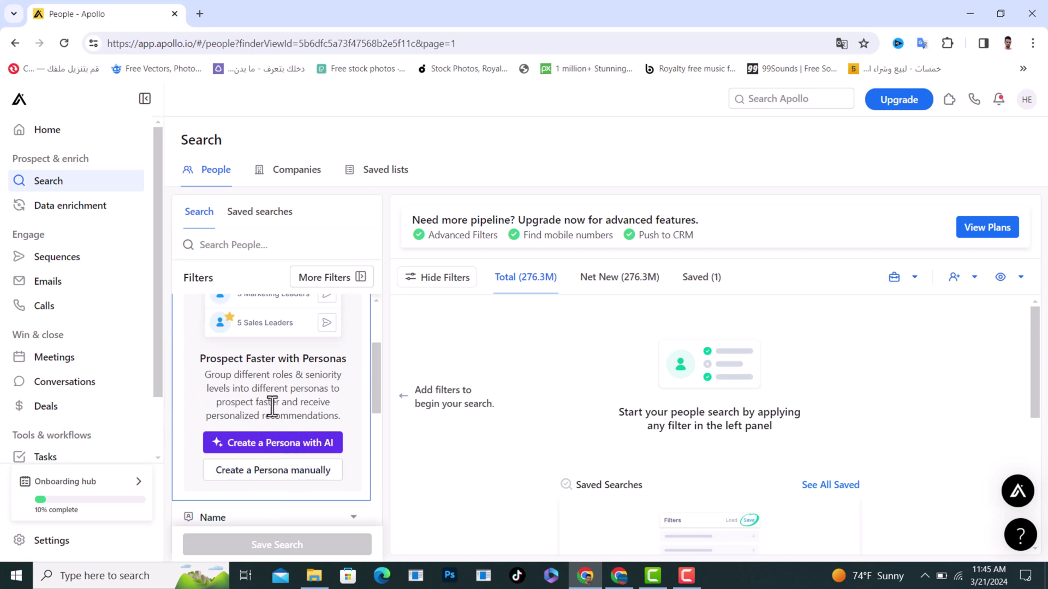
pyautogui.scroll(3, 272, 405)
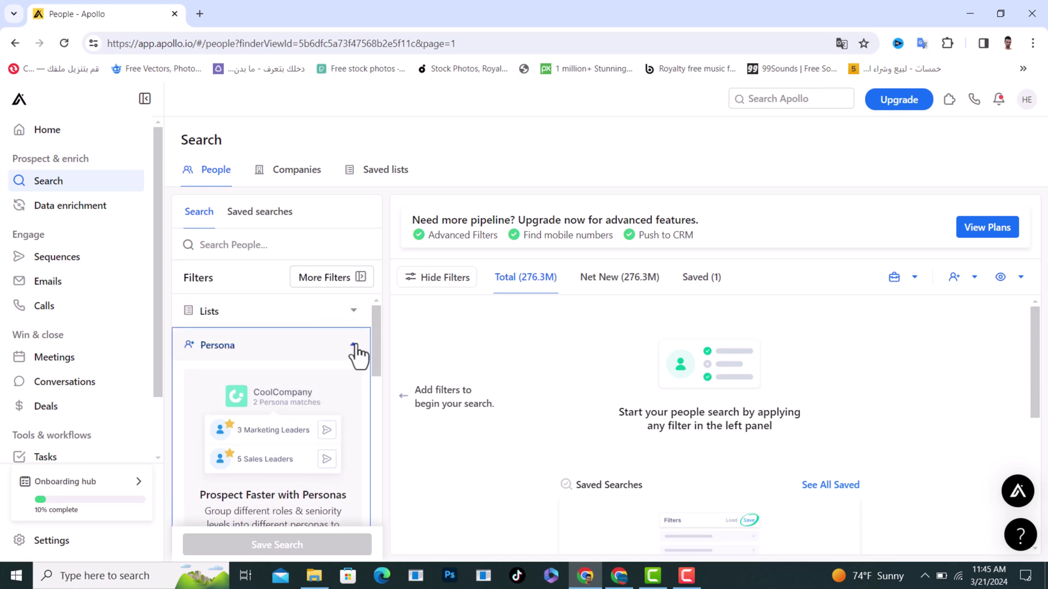
pyautogui.click(352, 348)
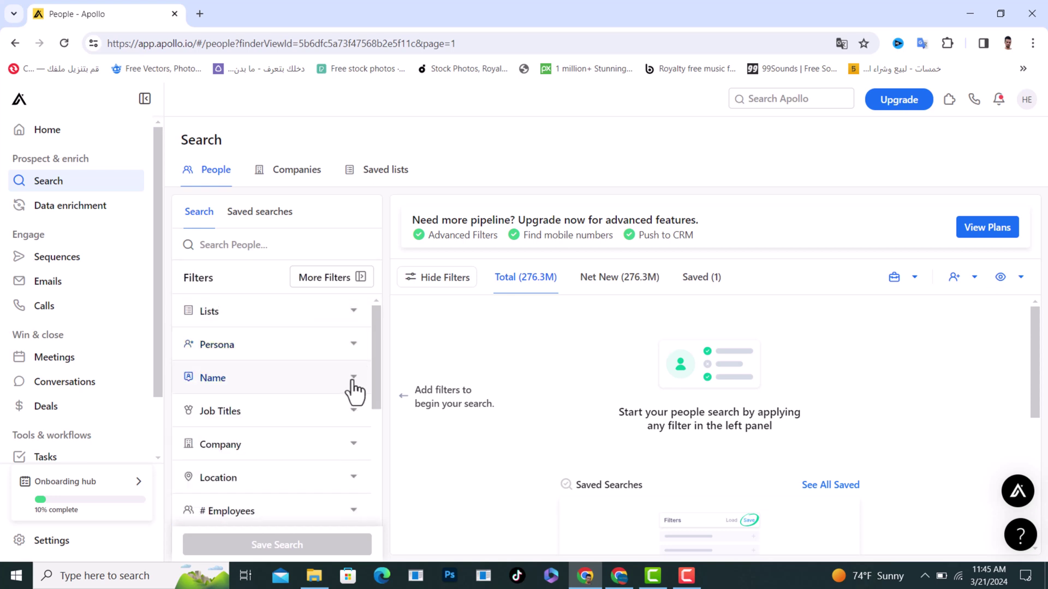
pyautogui.click(353, 382)
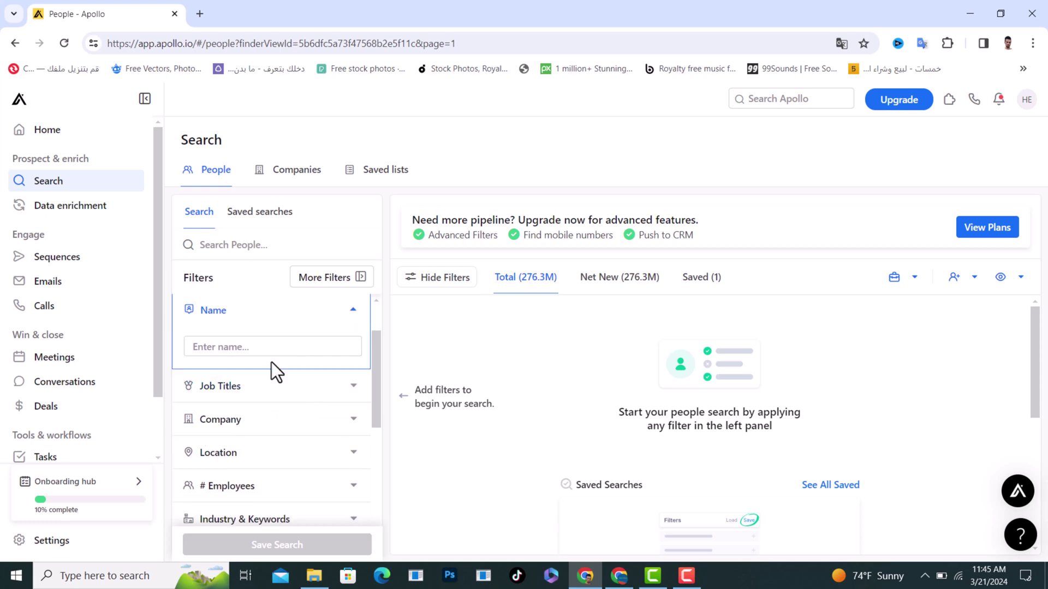
pyautogui.click(240, 347)
# - Filter people by the job title 'account manager', narrowing results to 1.5M
pyautogui.click(353, 310)
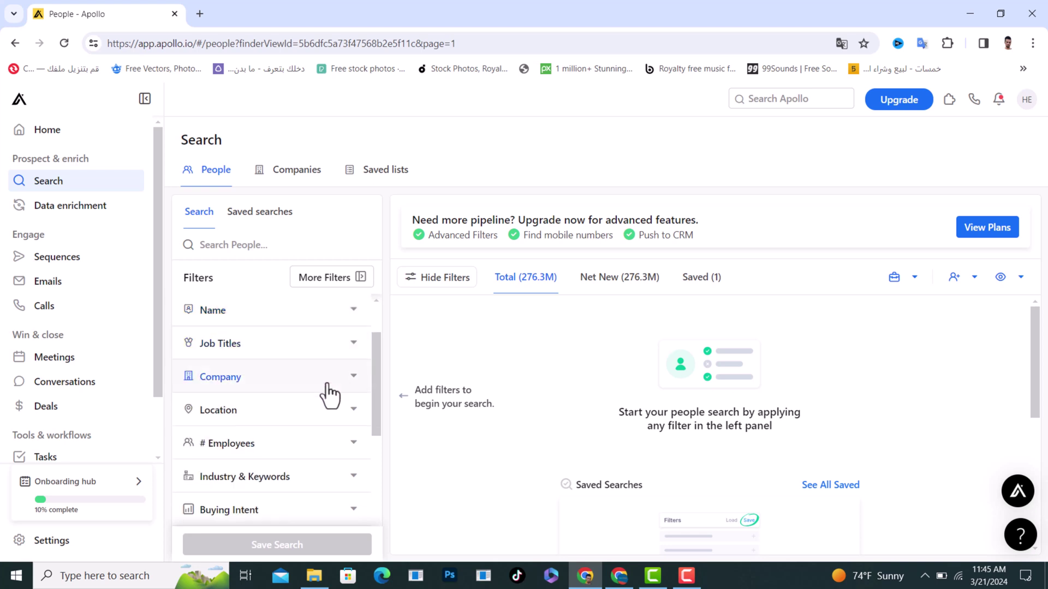
pyautogui.click(353, 344)
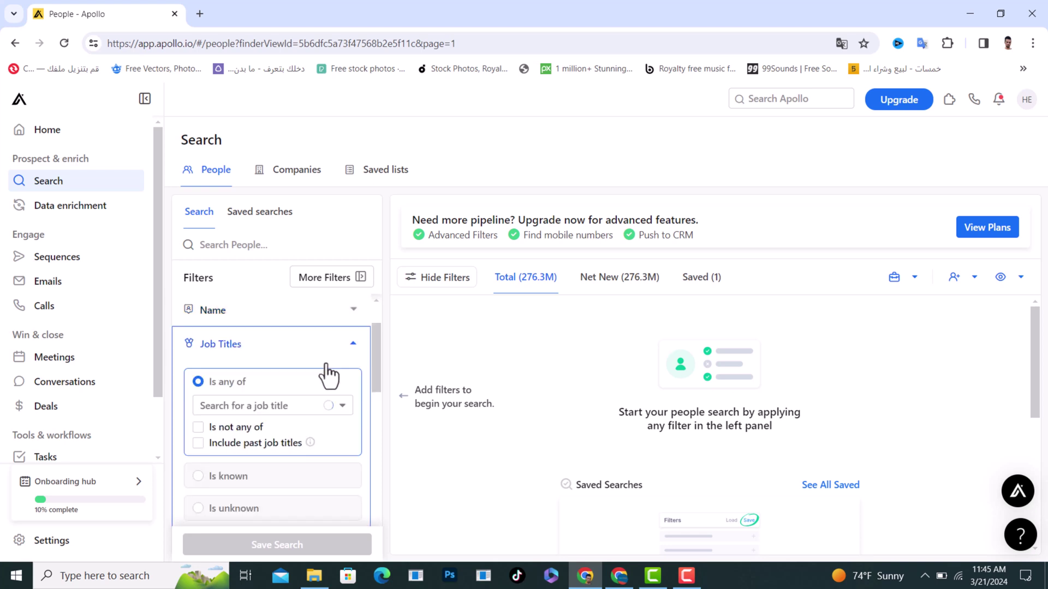
pyautogui.click(253, 405)
pyautogui.scroll(-1, 264, 405)
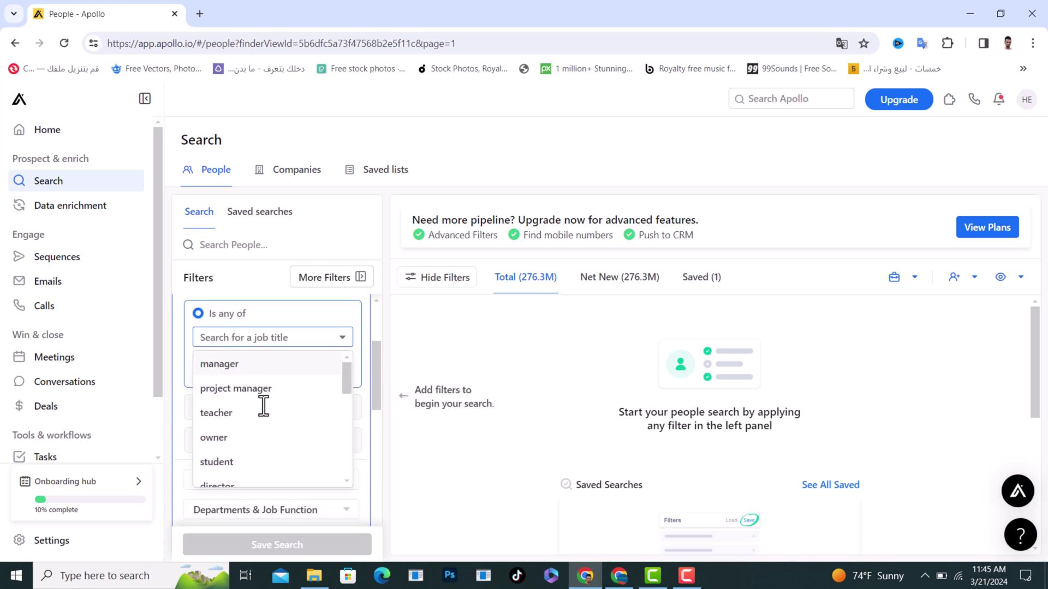
pyautogui.scroll(-1, 265, 437)
pyautogui.scroll(-1, 266, 442)
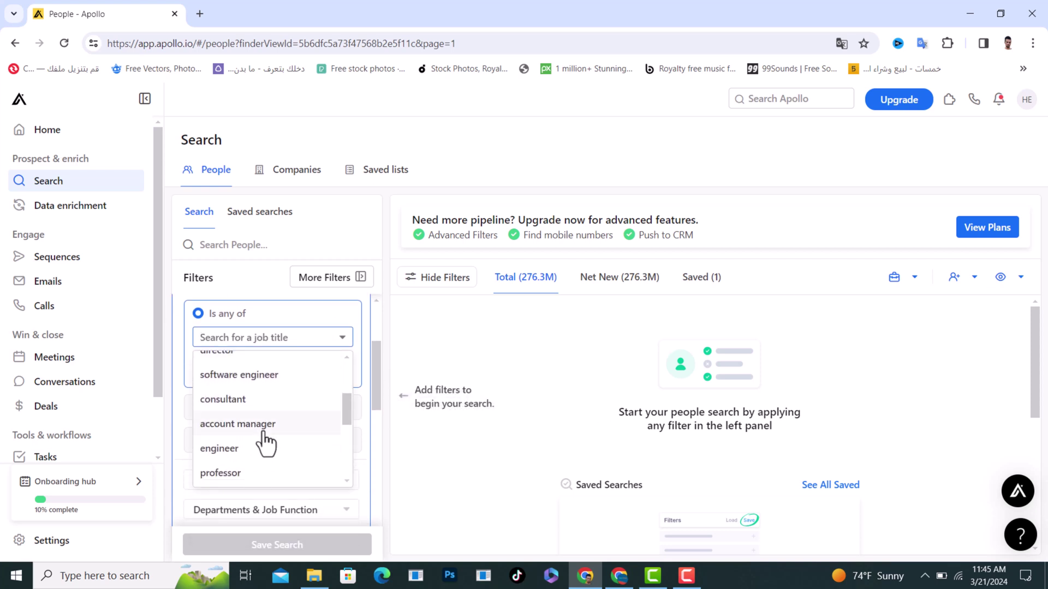
pyautogui.click(257, 429)
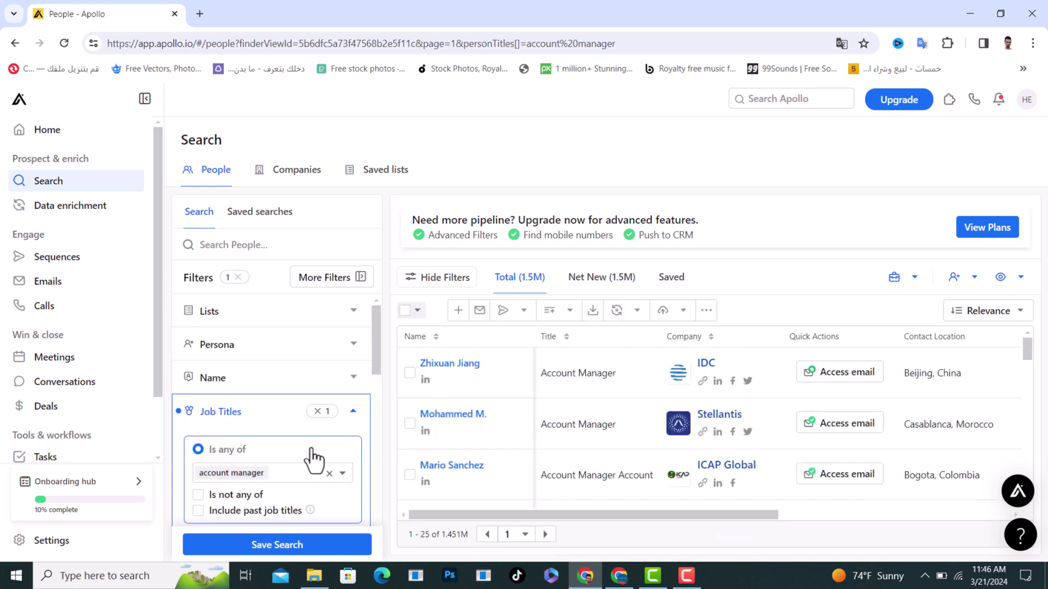
# - Review the 1.5M account-manager results and collapse the Job Titles filter
pyautogui.scroll(-2, 274, 466)
pyautogui.scroll(2, 274, 466)
pyautogui.scroll(-1, 770, 400)
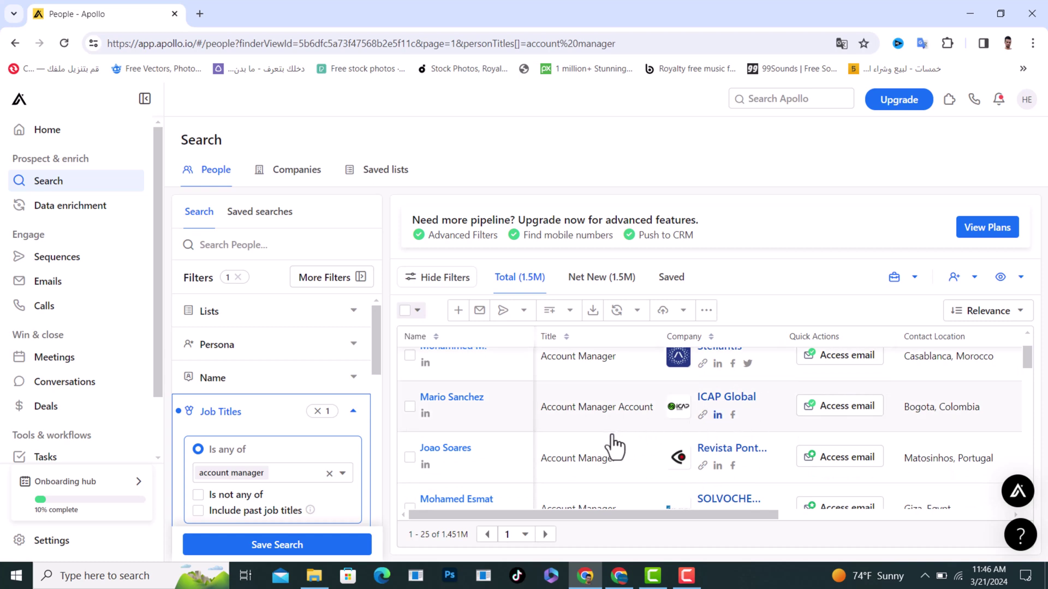
pyautogui.scroll(-1, 613, 445)
pyautogui.scroll(2, 589, 446)
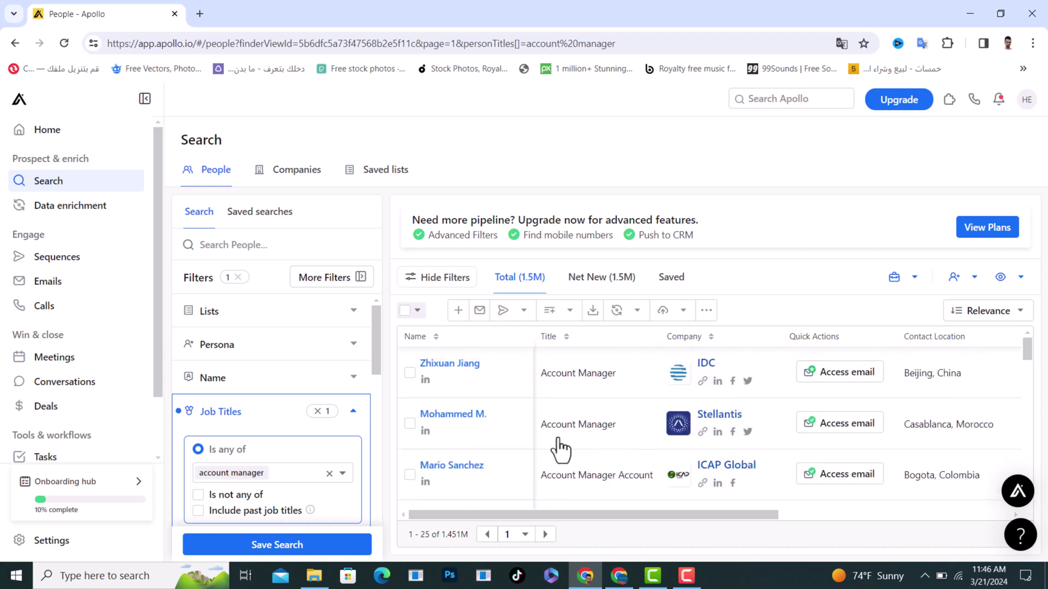
pyautogui.click(354, 415)
pyautogui.scroll(-2, 327, 460)
pyautogui.scroll(1, 328, 460)
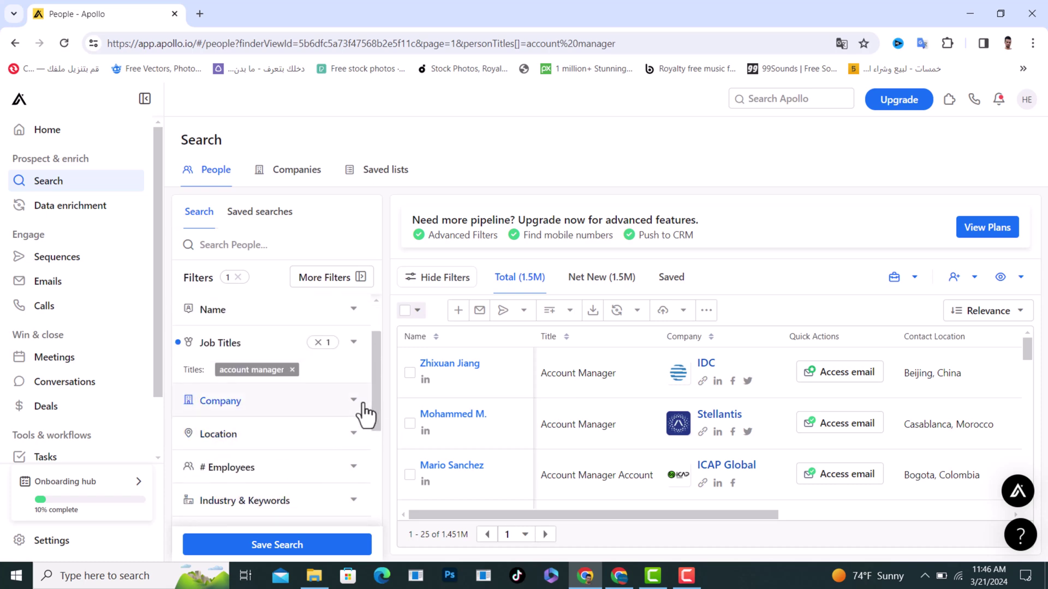
# - Add Google as the company filter, cutting account-manager results to 2,787 contacts
pyautogui.click(353, 420)
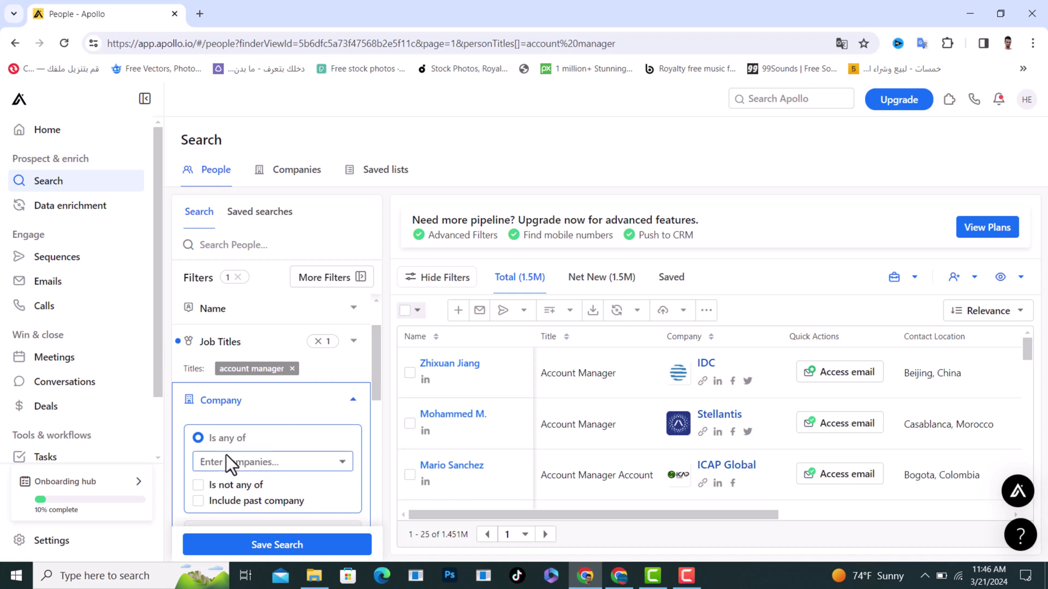
pyautogui.scroll(-1, 226, 454)
pyautogui.click(248, 395)
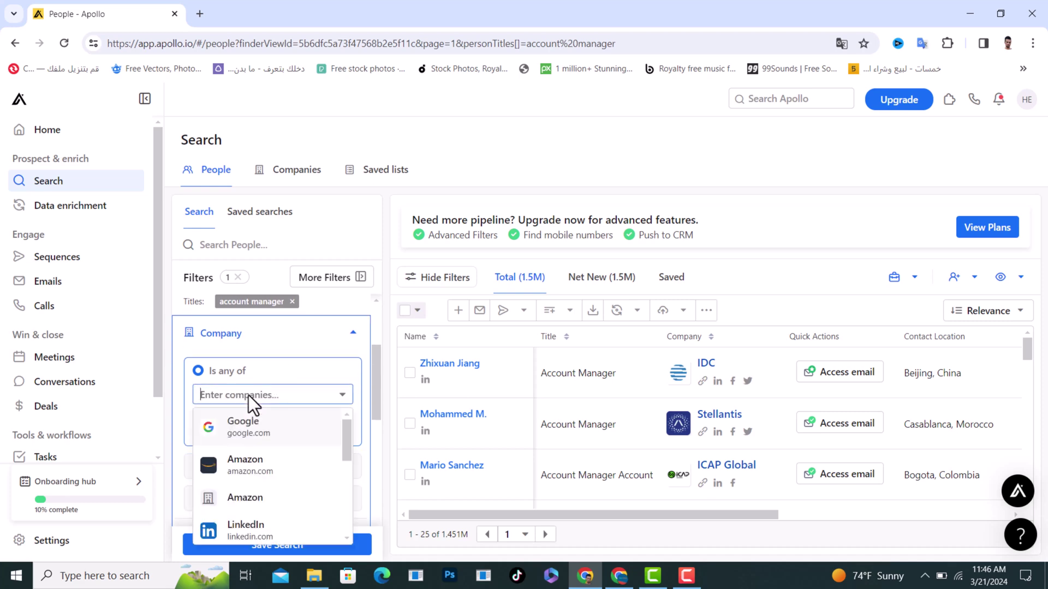
pyautogui.click(252, 429)
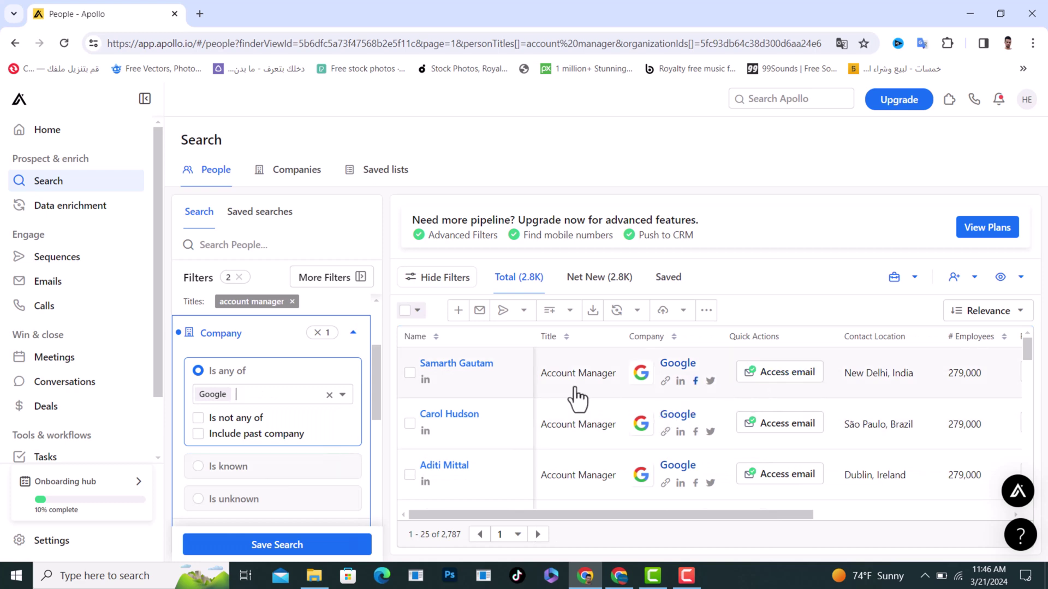
pyautogui.scroll(-7, 627, 402)
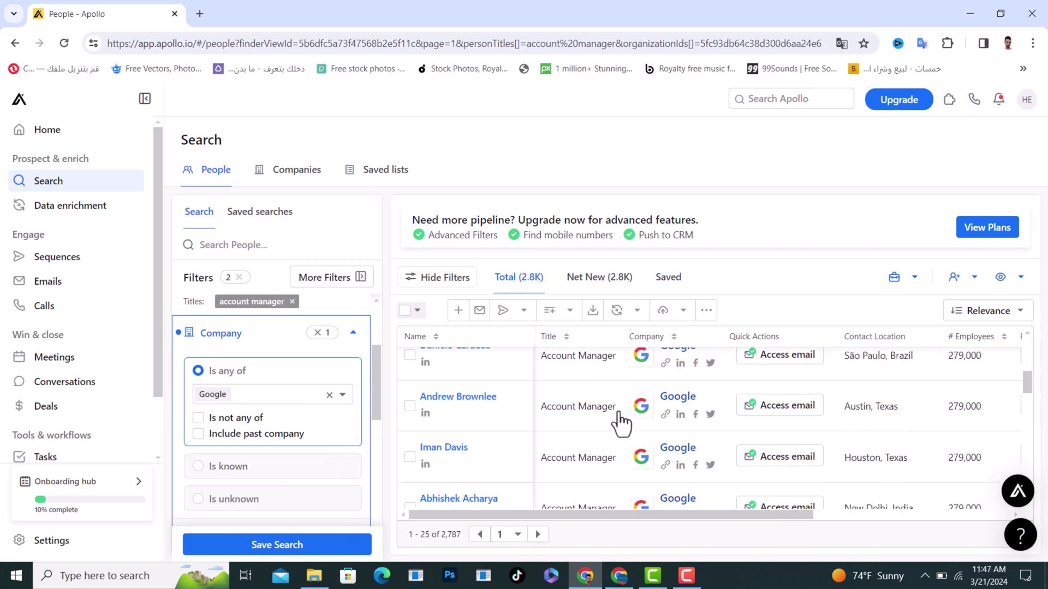
pyautogui.scroll(3, 353, 433)
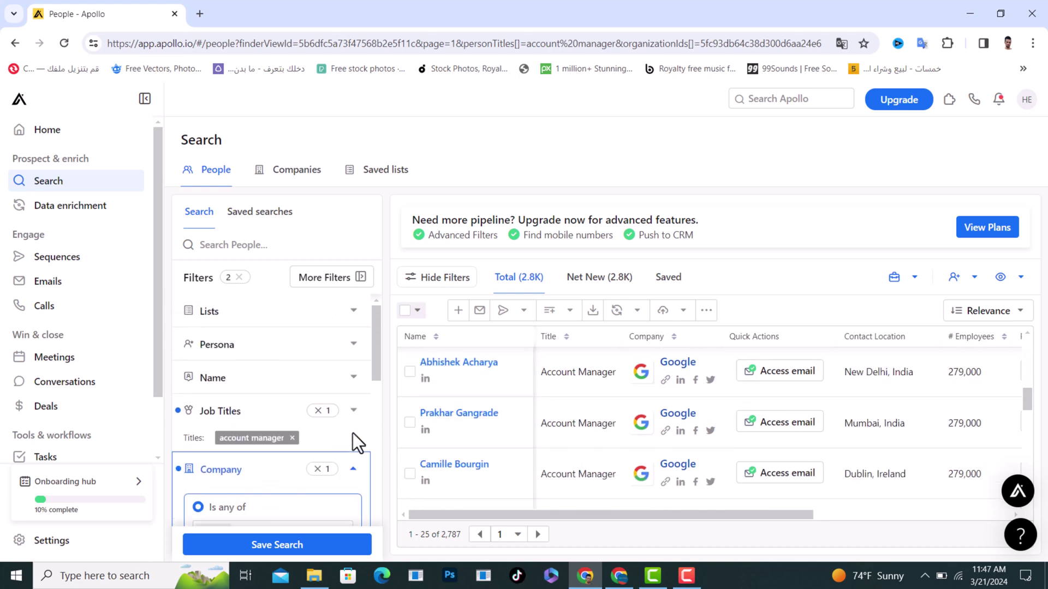
pyautogui.click(353, 469)
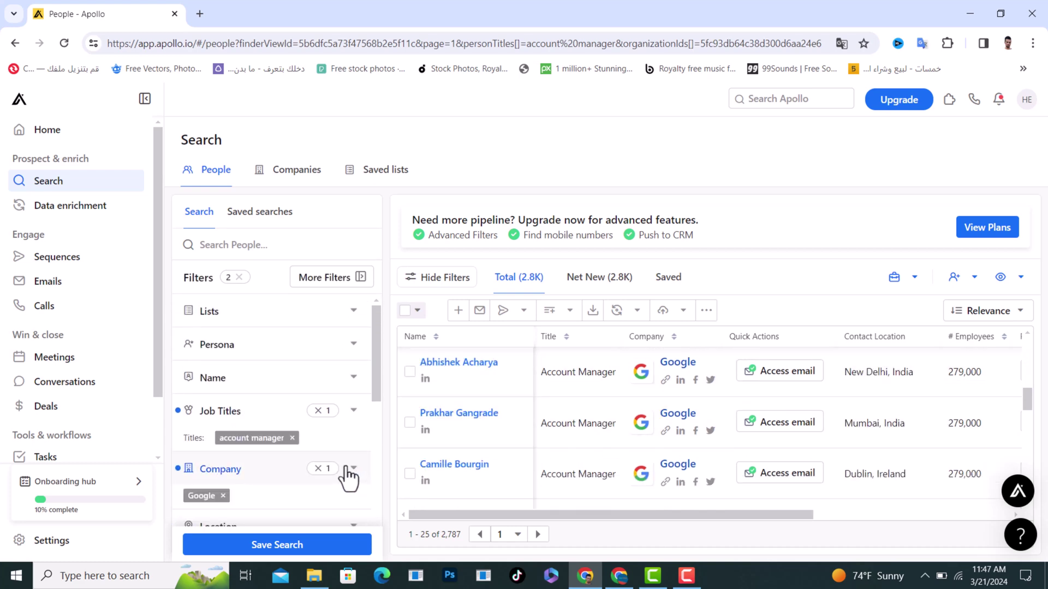
pyautogui.scroll(-1, 327, 448)
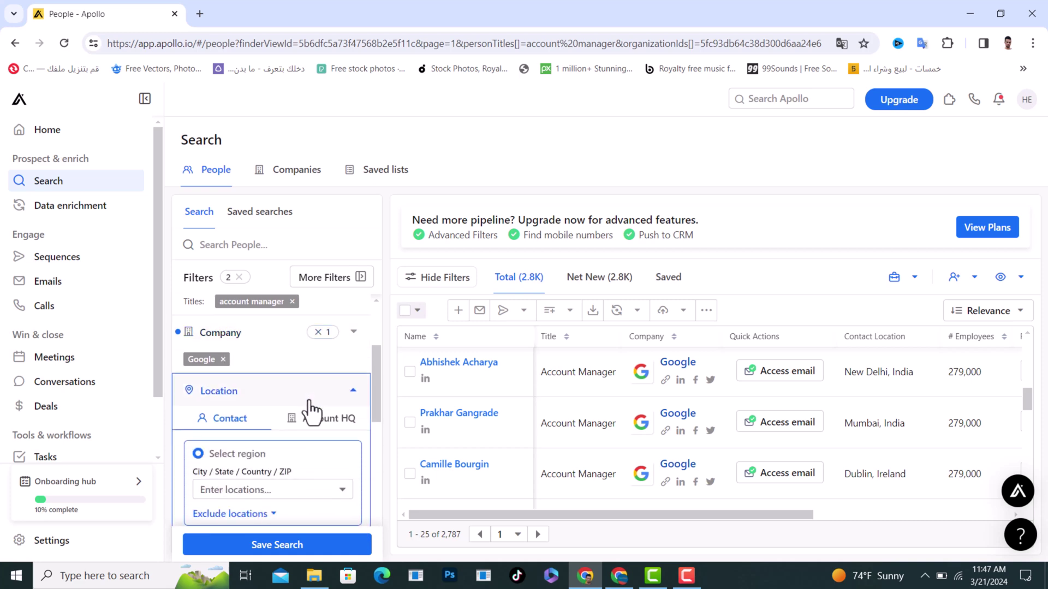
# - Set the person location to Germany, leaving 78 Google account managers
pyautogui.scroll(-1, 311, 409)
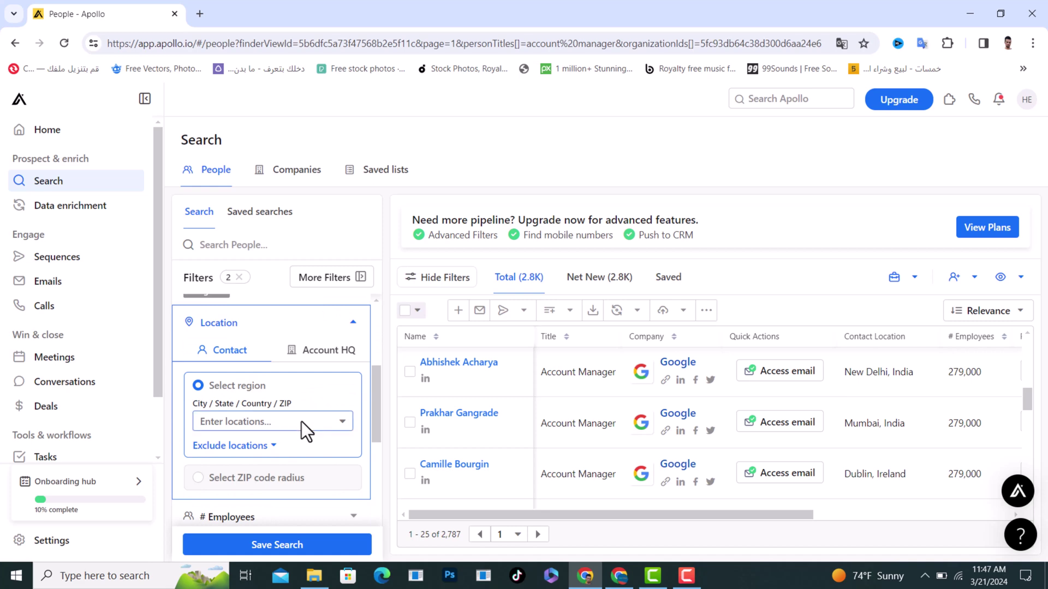
pyautogui.click(271, 422)
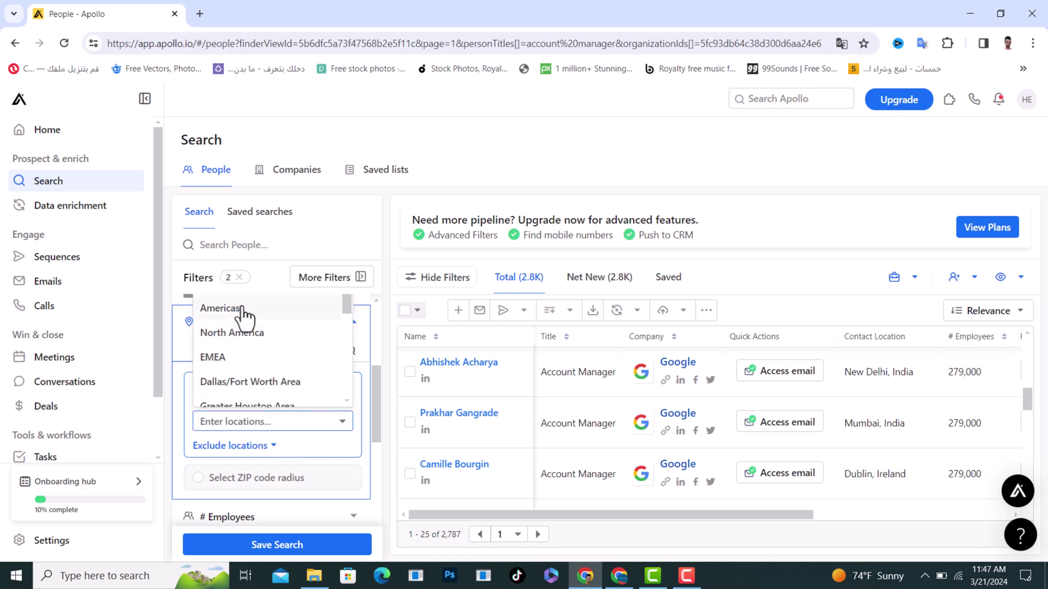
pyautogui.scroll(-1, 276, 351)
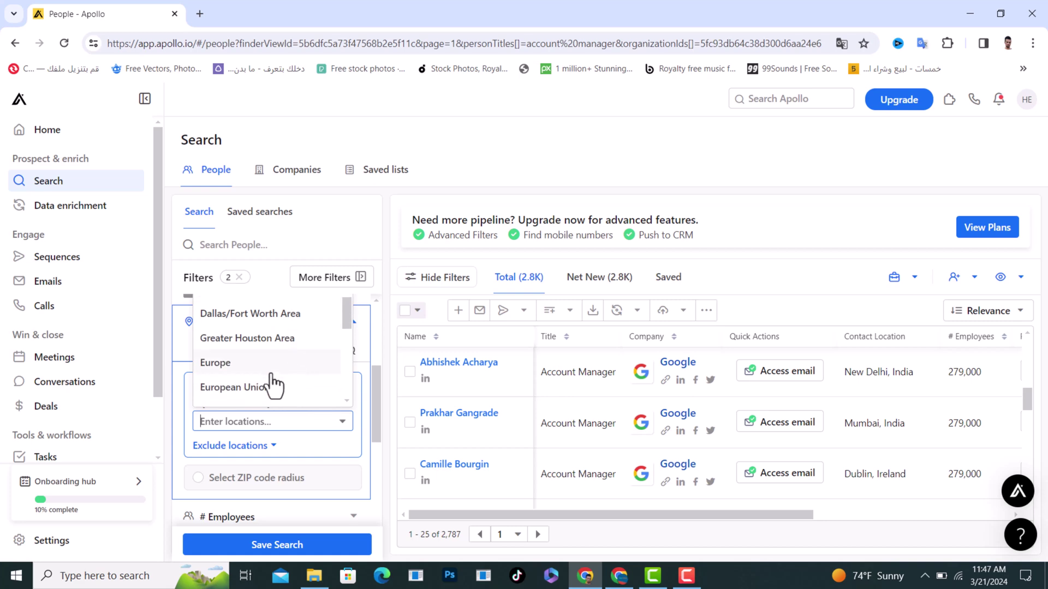
pyautogui.scroll(-1, 270, 389)
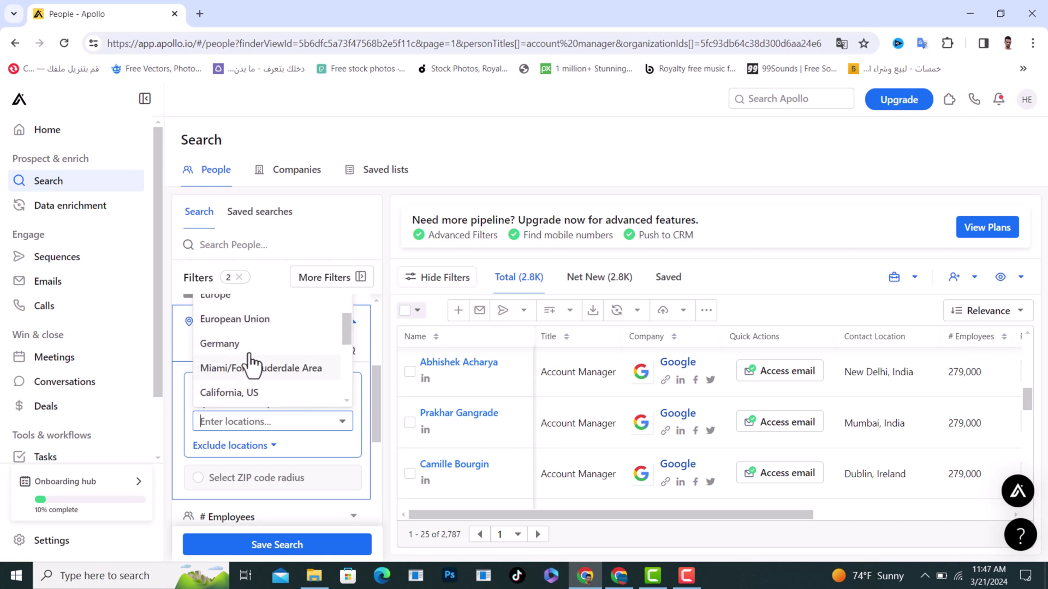
pyautogui.scroll(-3, 265, 360)
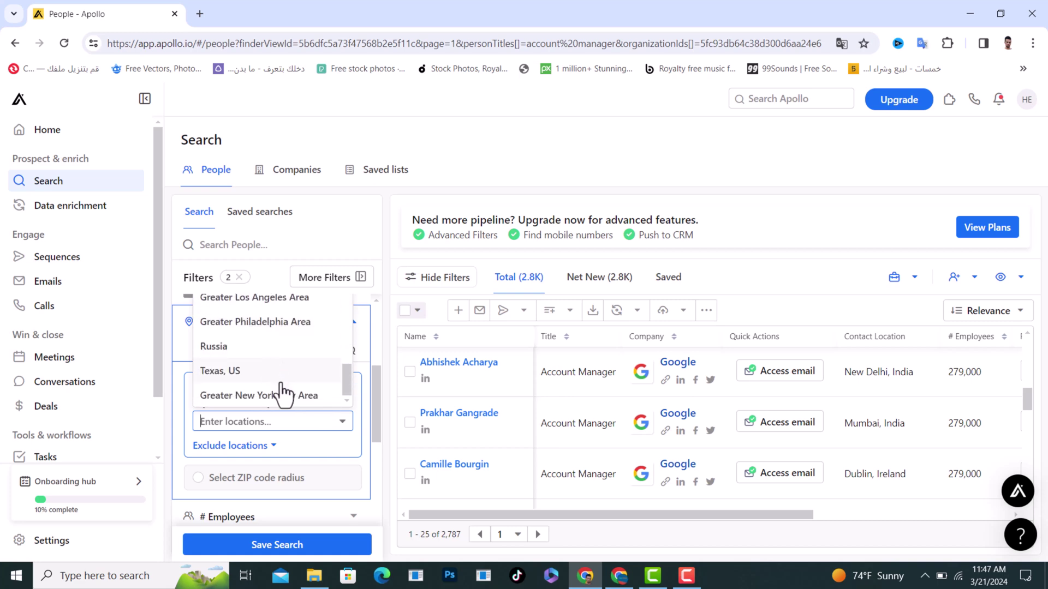
pyautogui.scroll(2, 277, 391)
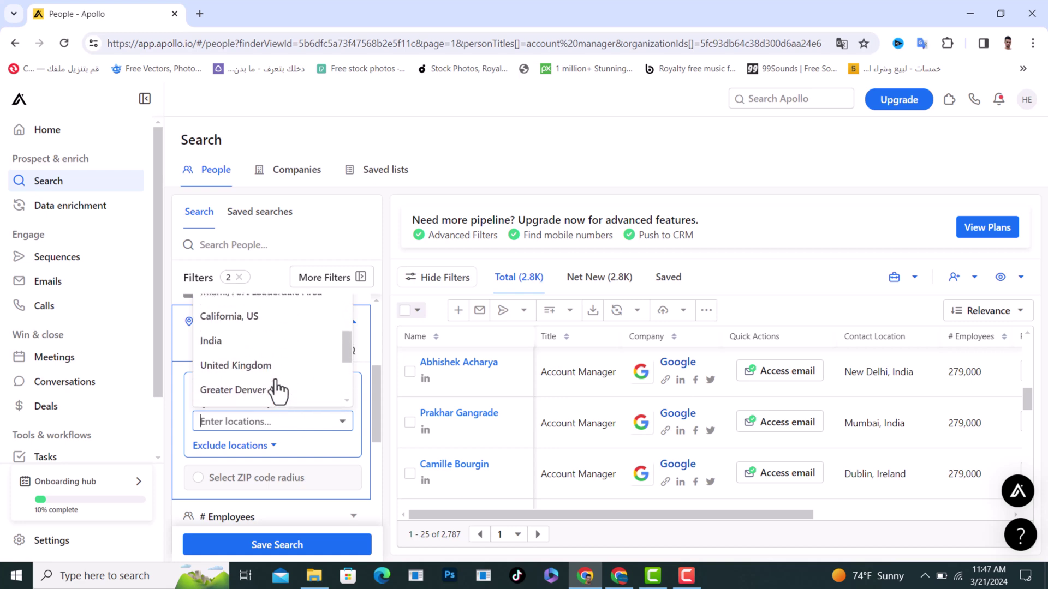
pyautogui.scroll(1, 277, 391)
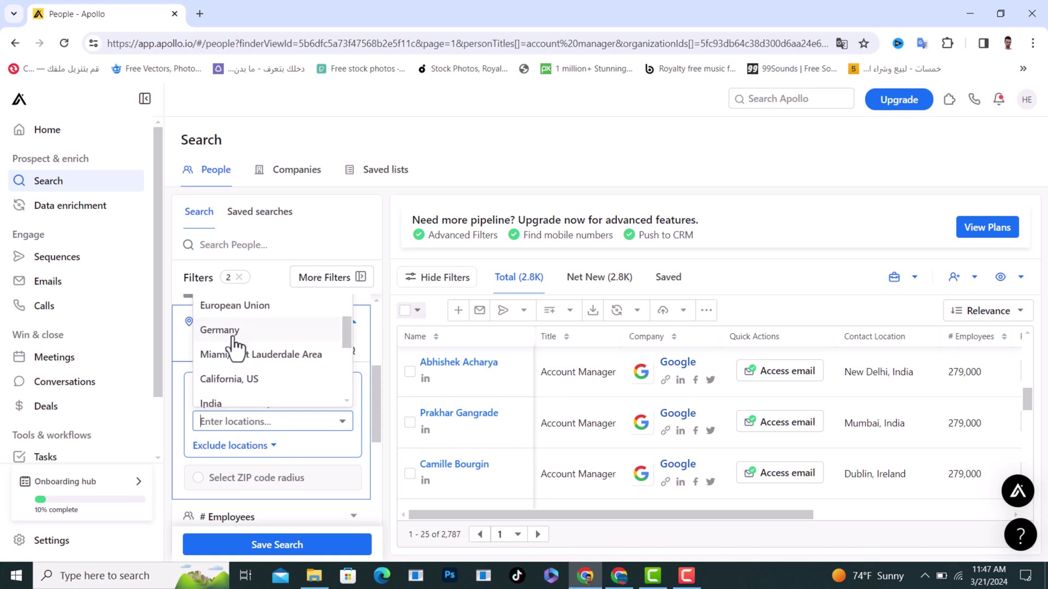
pyautogui.press('Return')
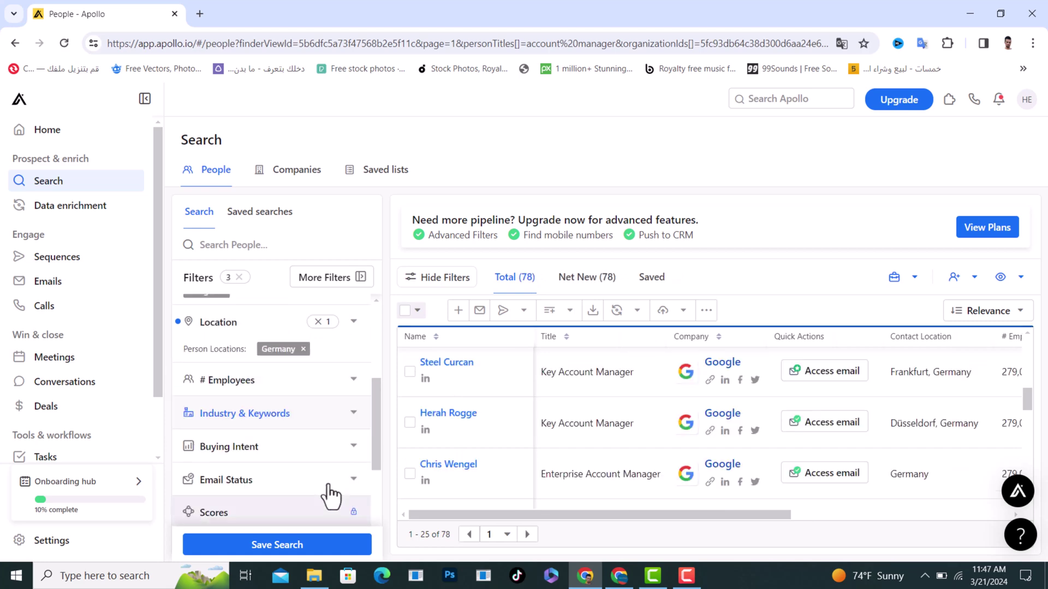
pyautogui.click(344, 389)
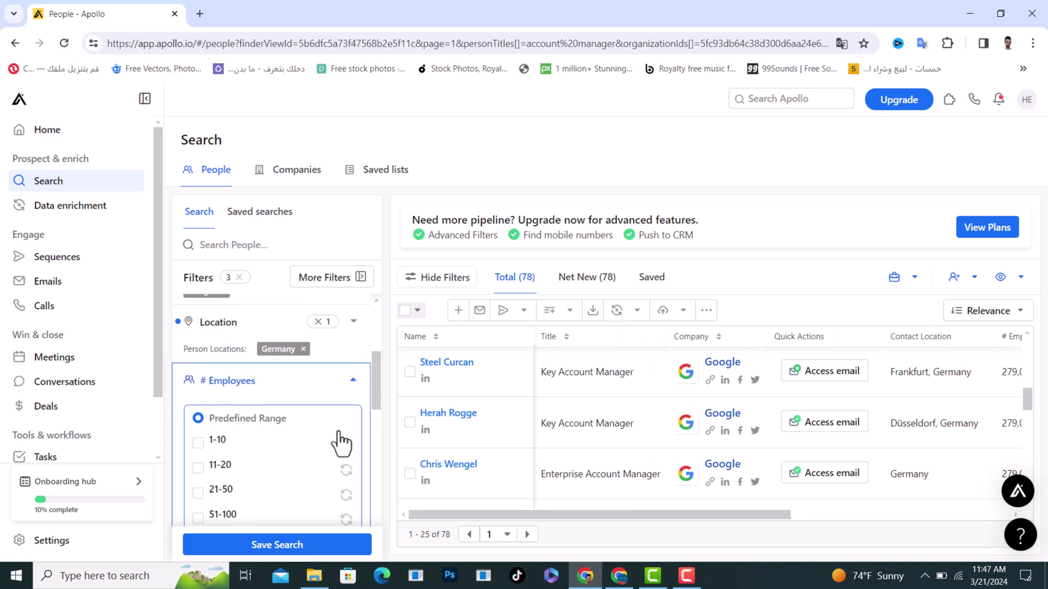
pyautogui.scroll(-3, 339, 439)
pyautogui.scroll(1, 293, 409)
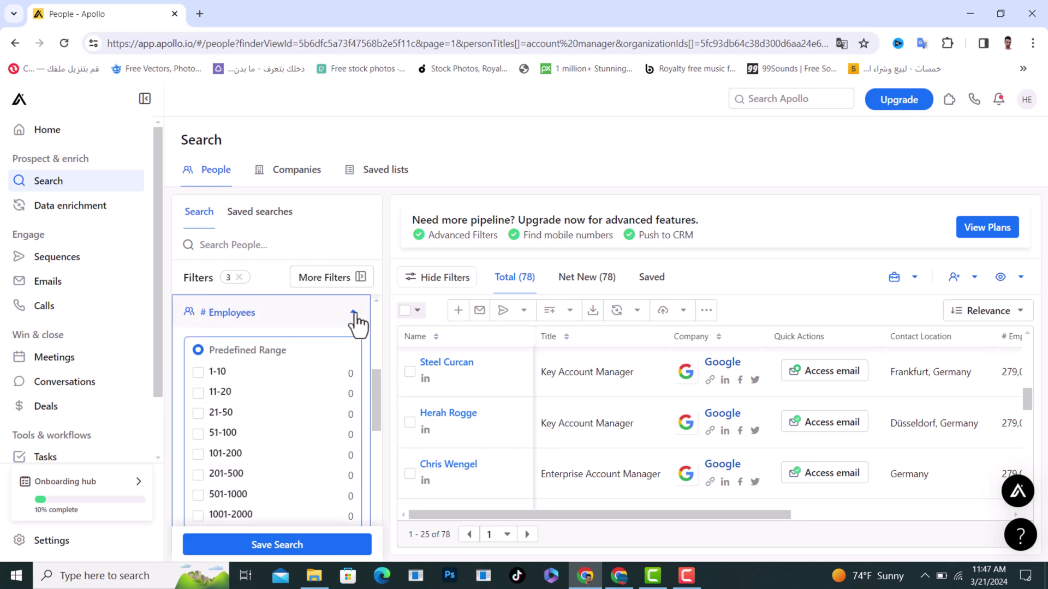
pyautogui.click(353, 320)
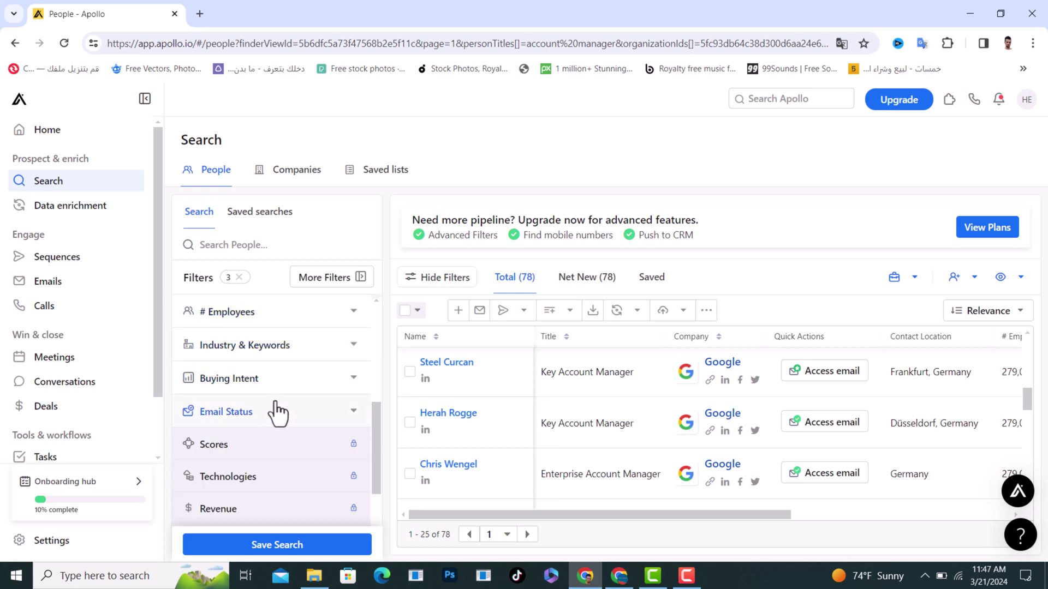
pyautogui.click(341, 360)
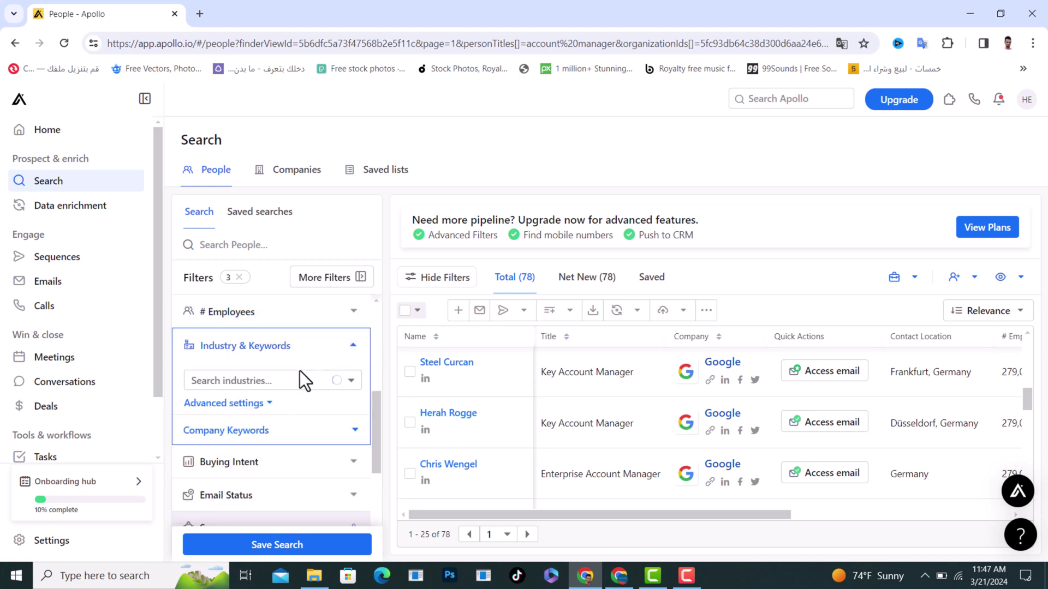
pyautogui.click(264, 382)
pyautogui.scroll(-1, 264, 437)
pyautogui.scroll(1, 295, 420)
pyautogui.click(354, 347)
pyautogui.click(353, 349)
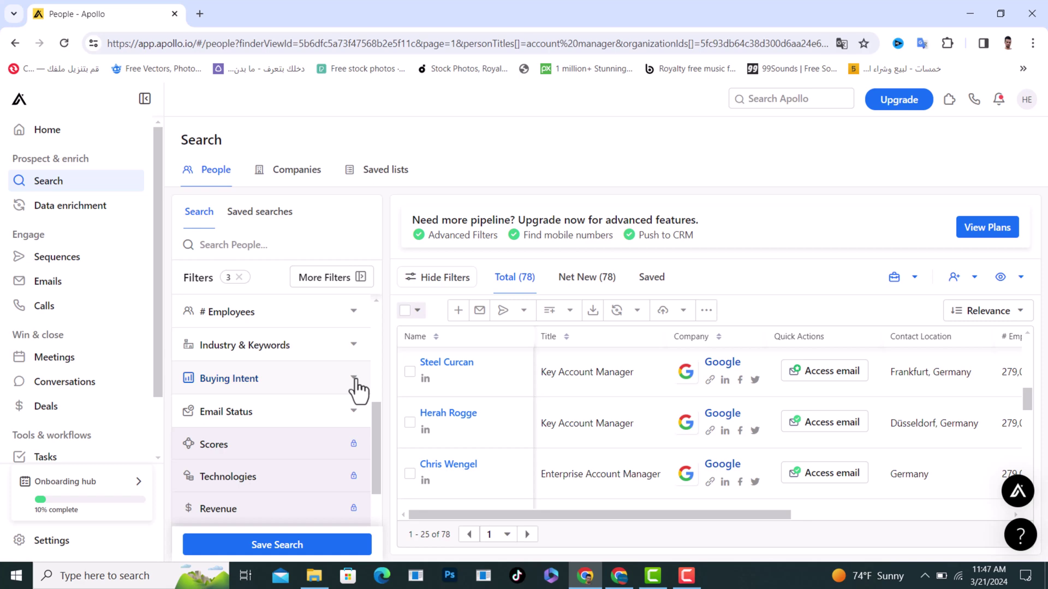
pyautogui.click(354, 382)
pyautogui.scroll(-1, 335, 414)
pyautogui.scroll(-1, 248, 422)
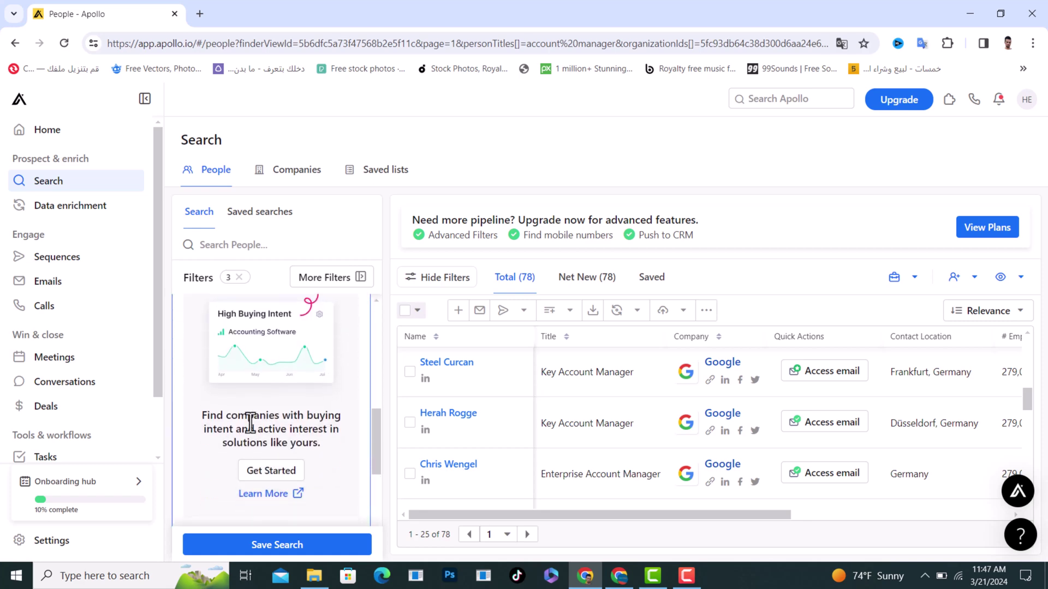
pyautogui.moveTo(200, 415); pyautogui.dragTo(330, 450)
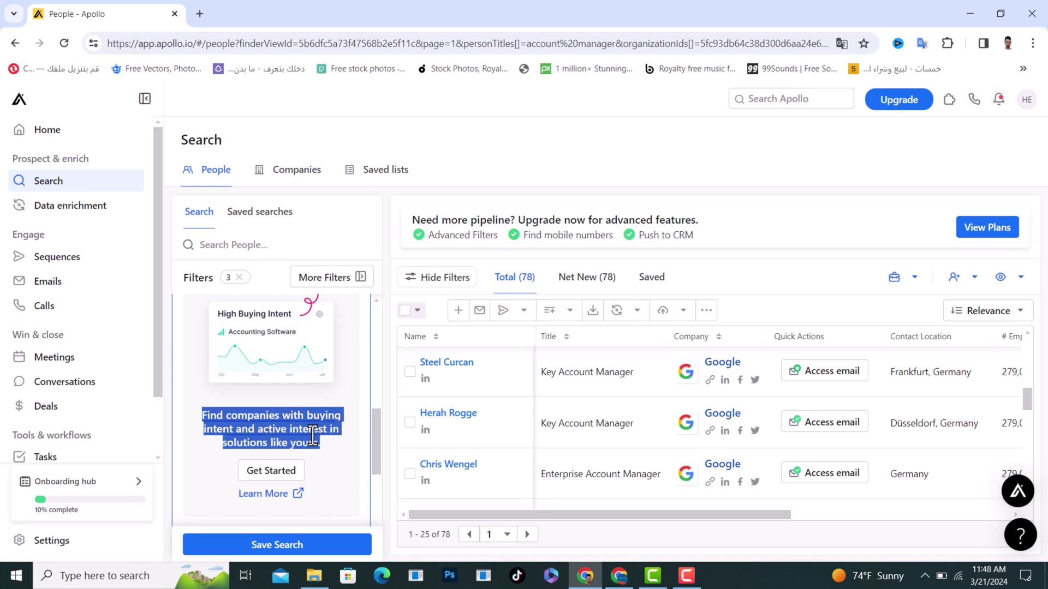
pyautogui.click(332, 444)
pyautogui.scroll(1, 339, 401)
pyautogui.click(353, 311)
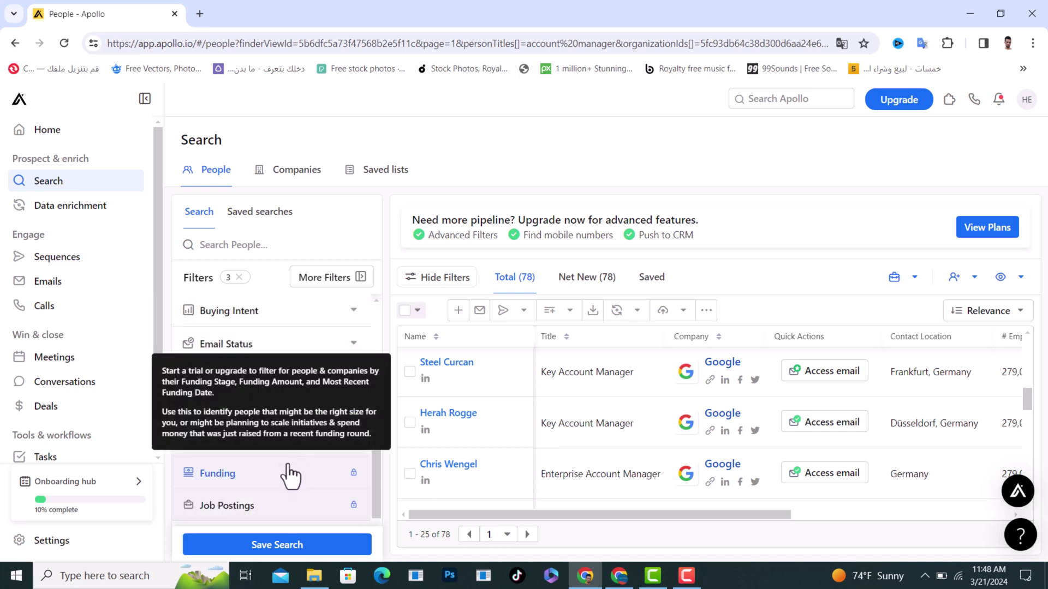
pyautogui.scroll(2, 288, 480)
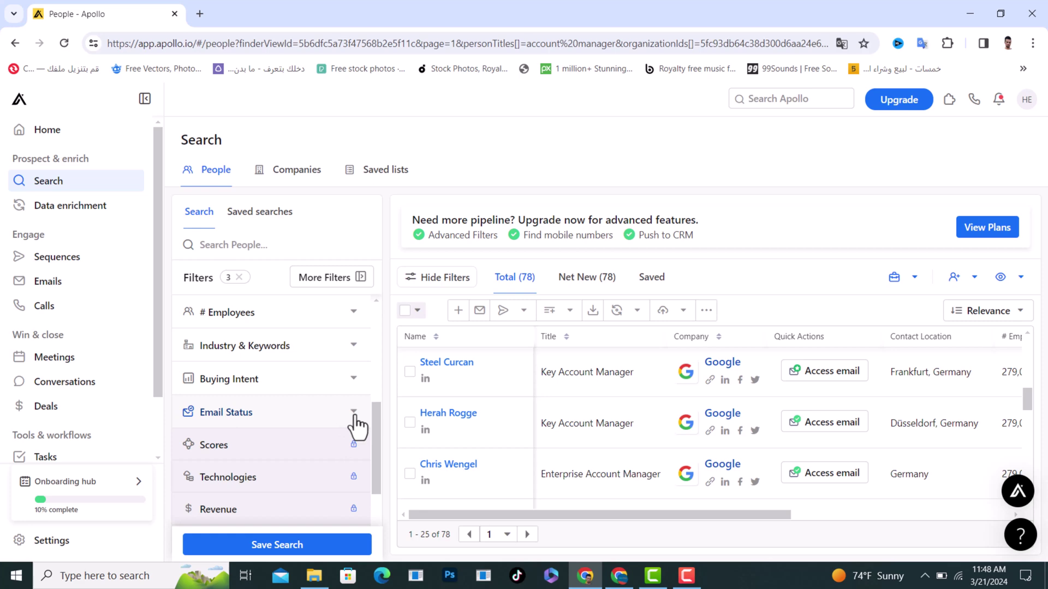
pyautogui.click(355, 416)
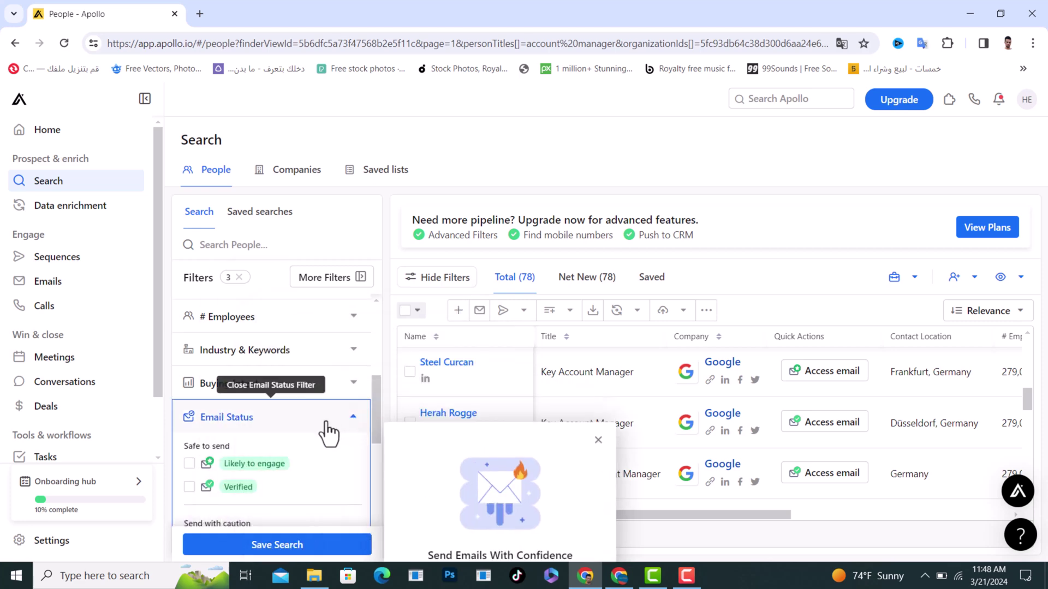
pyautogui.scroll(-1, 286, 477)
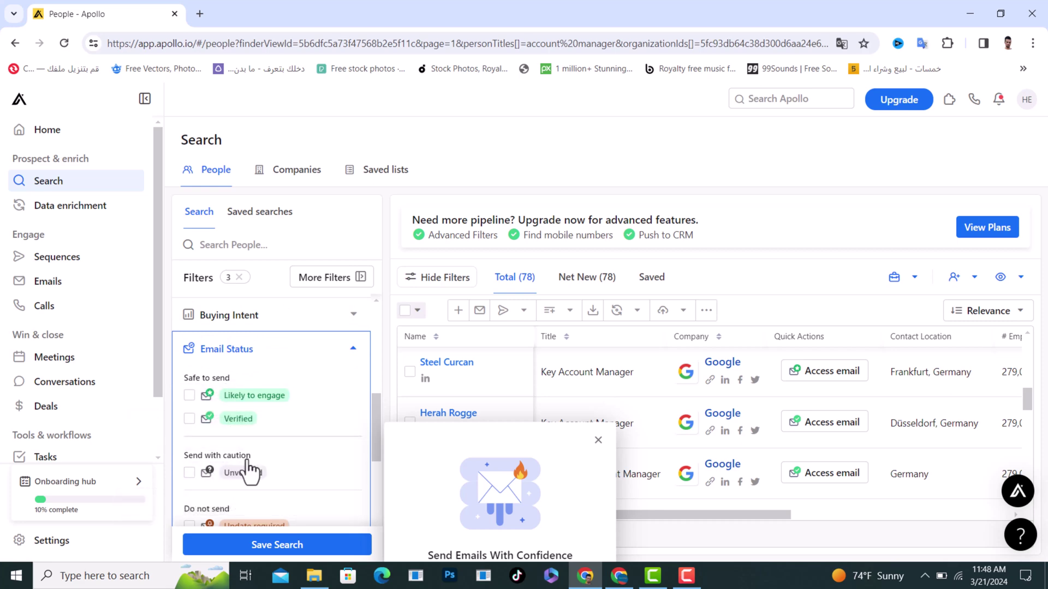
pyautogui.scroll(-1, 274, 463)
pyautogui.scroll(-1, 276, 463)
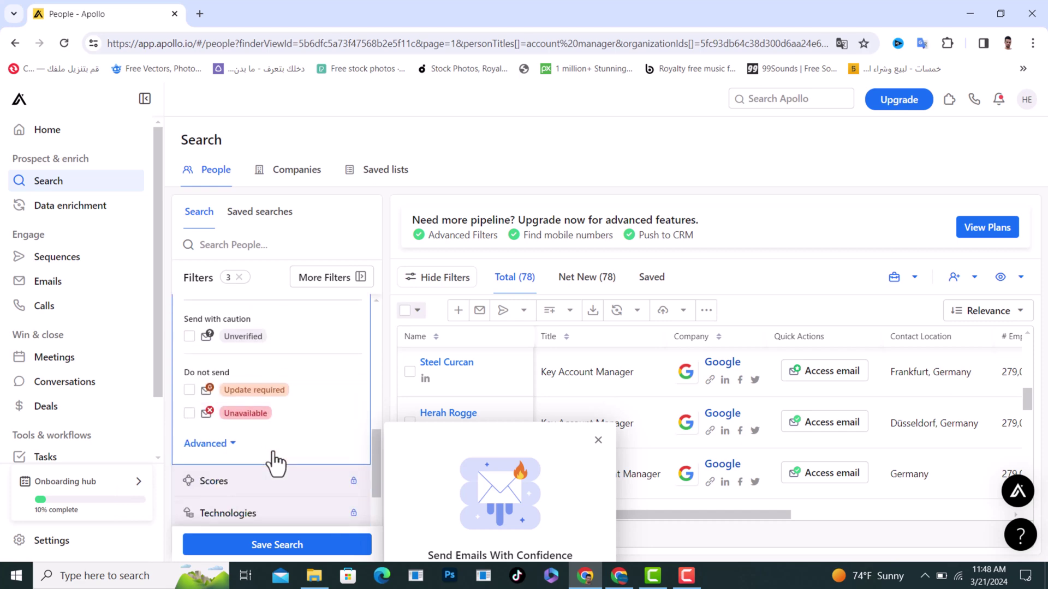
pyautogui.scroll(3, 274, 458)
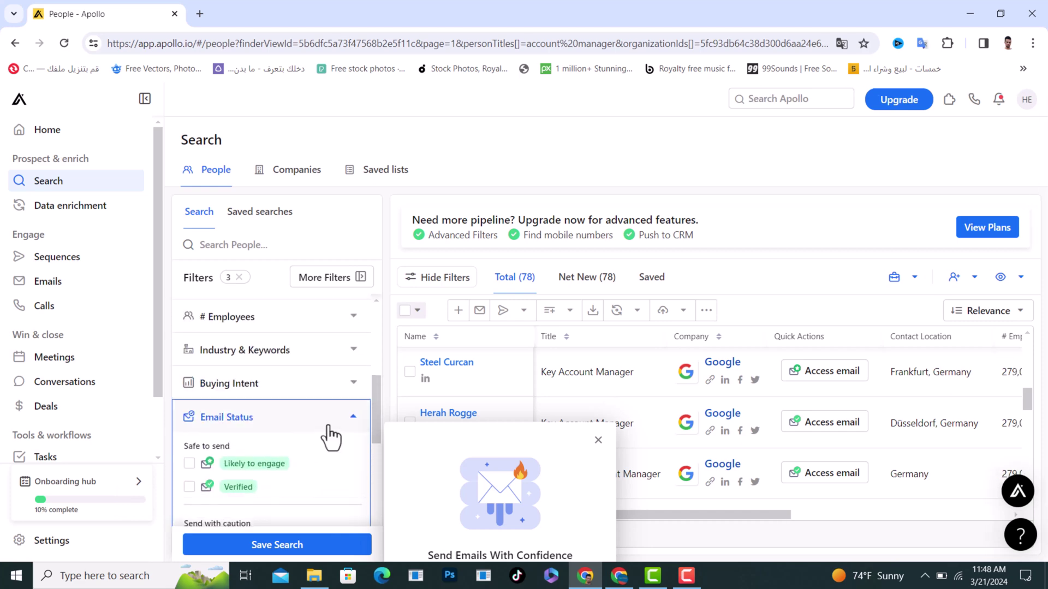
pyautogui.click(257, 423)
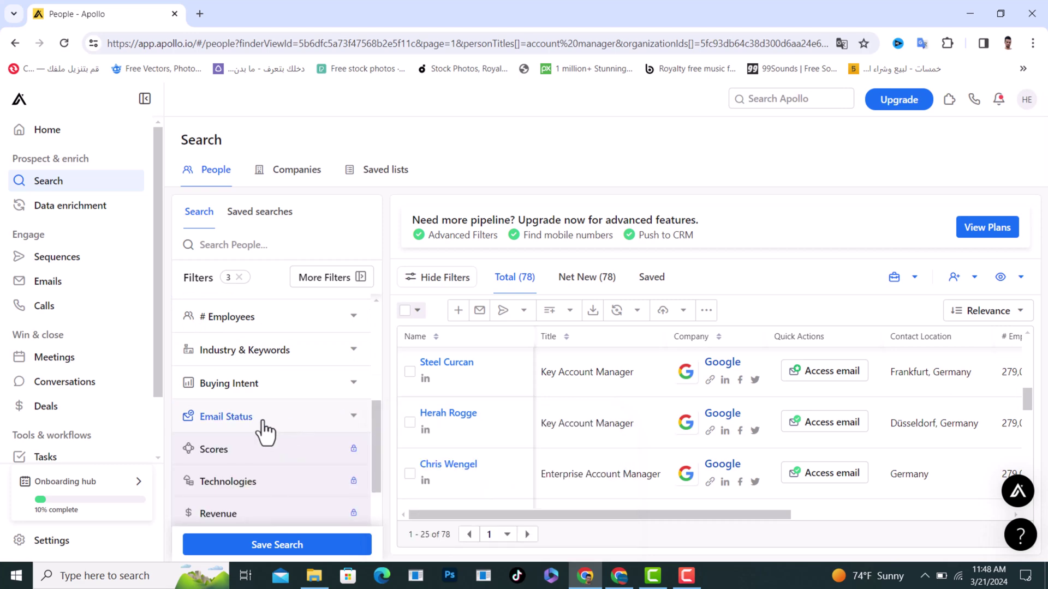
pyautogui.scroll(-1, 257, 456)
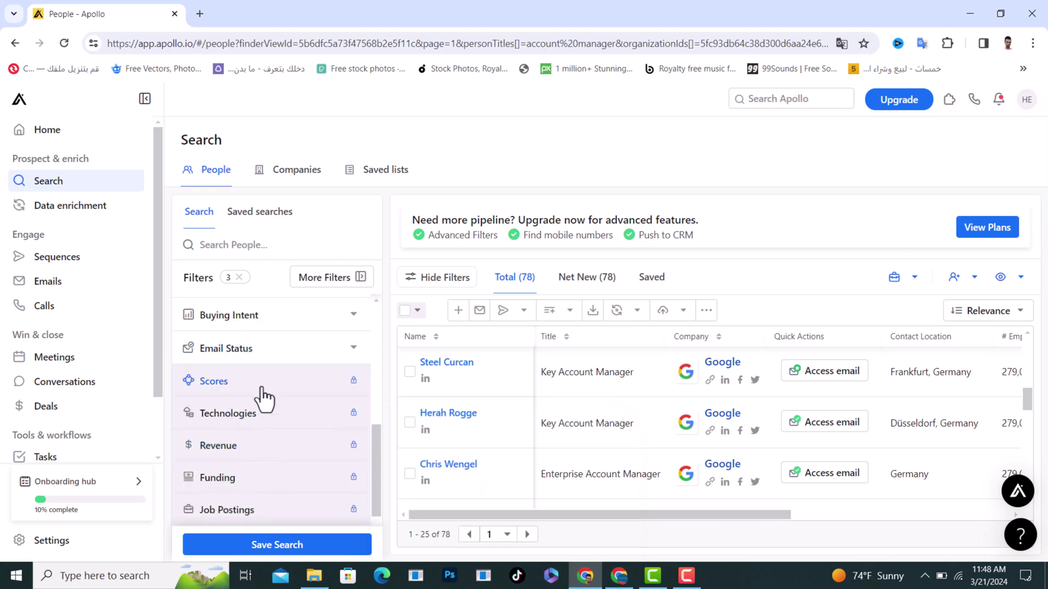
pyautogui.moveTo(265, 399)
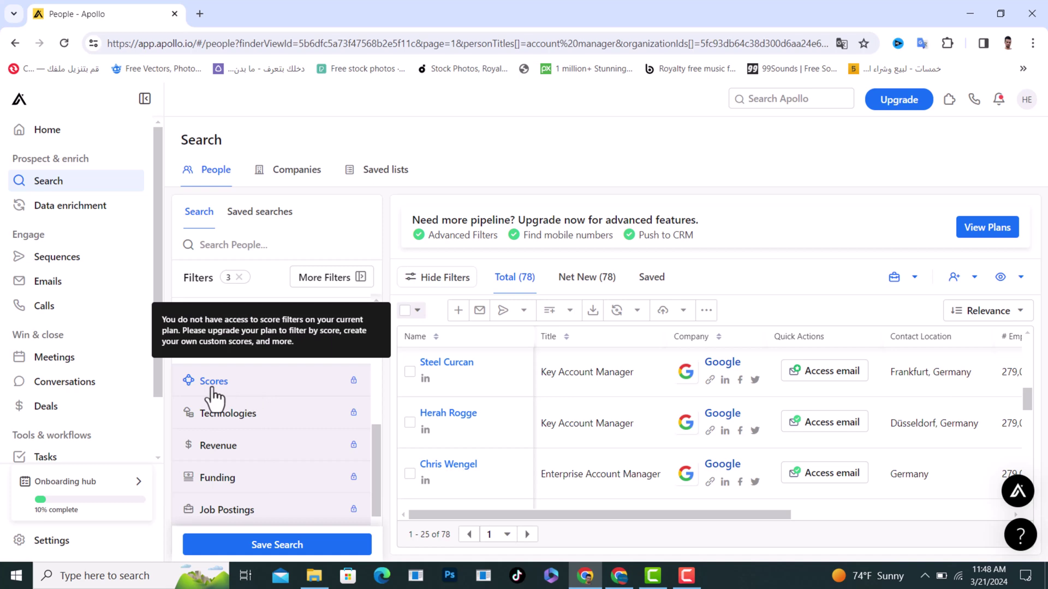
pyautogui.moveTo(226, 423)
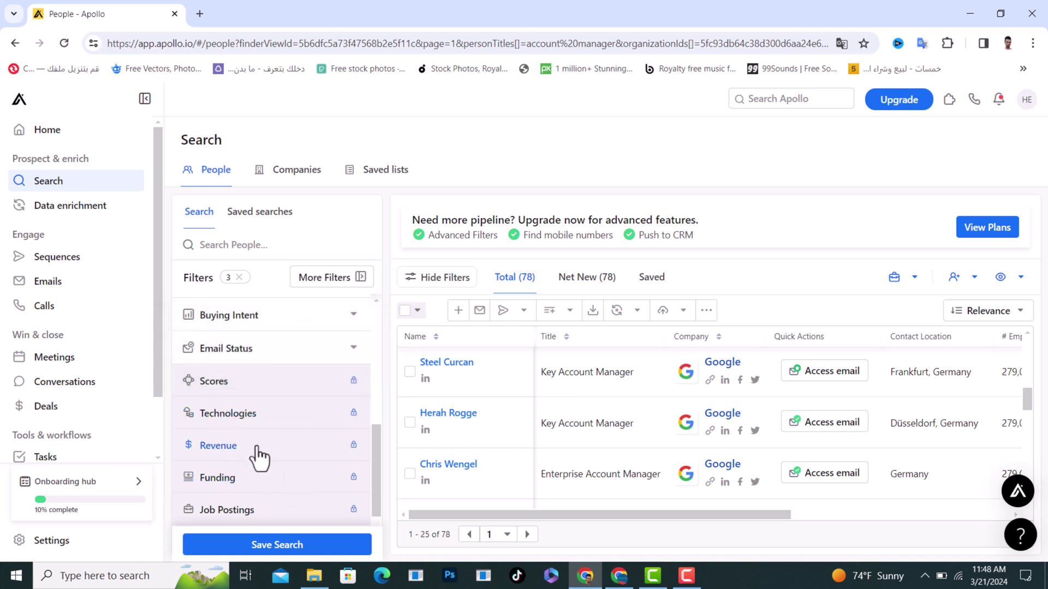
pyautogui.scroll(-1, 257, 449)
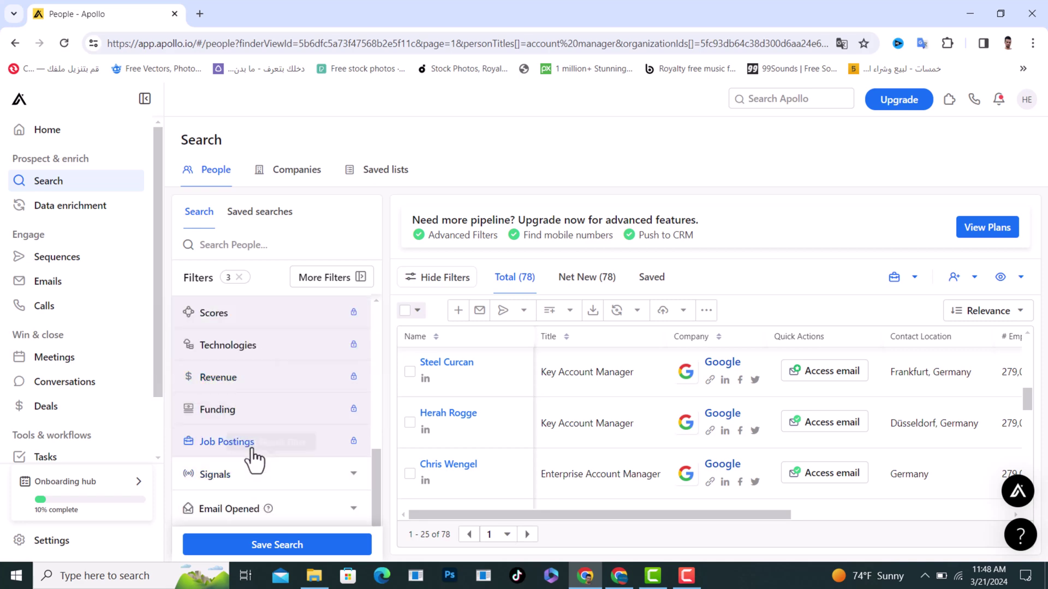
pyautogui.moveTo(315, 408)
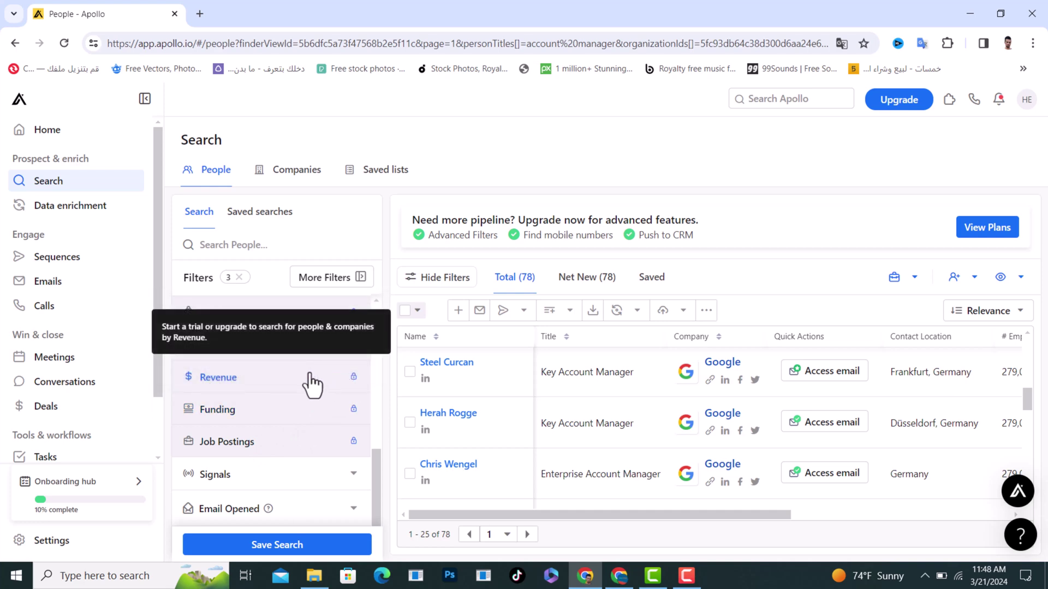
pyautogui.scroll(-1, 211, 452)
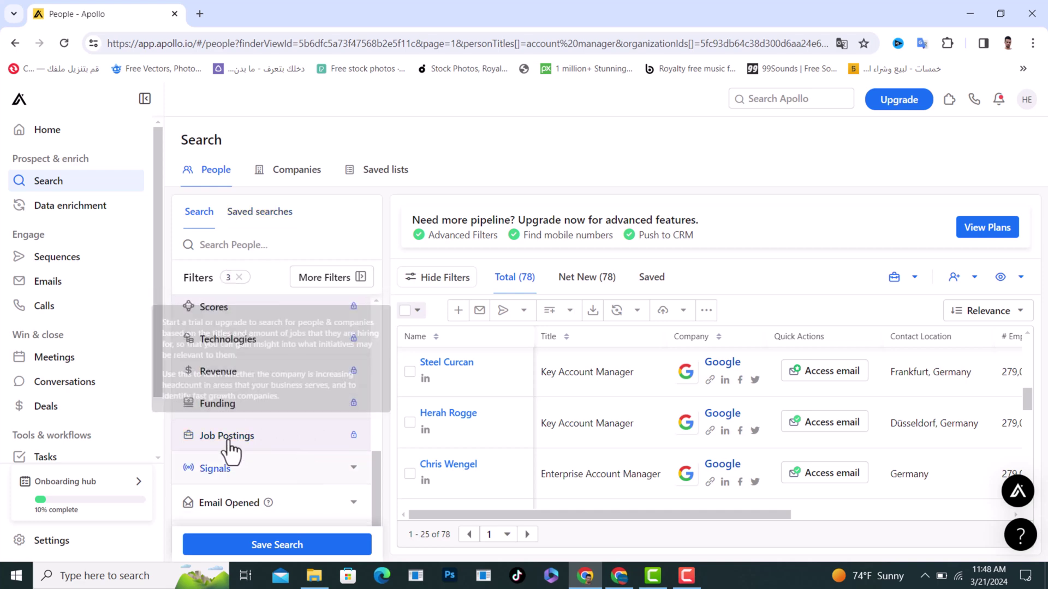
pyautogui.moveTo(229, 449)
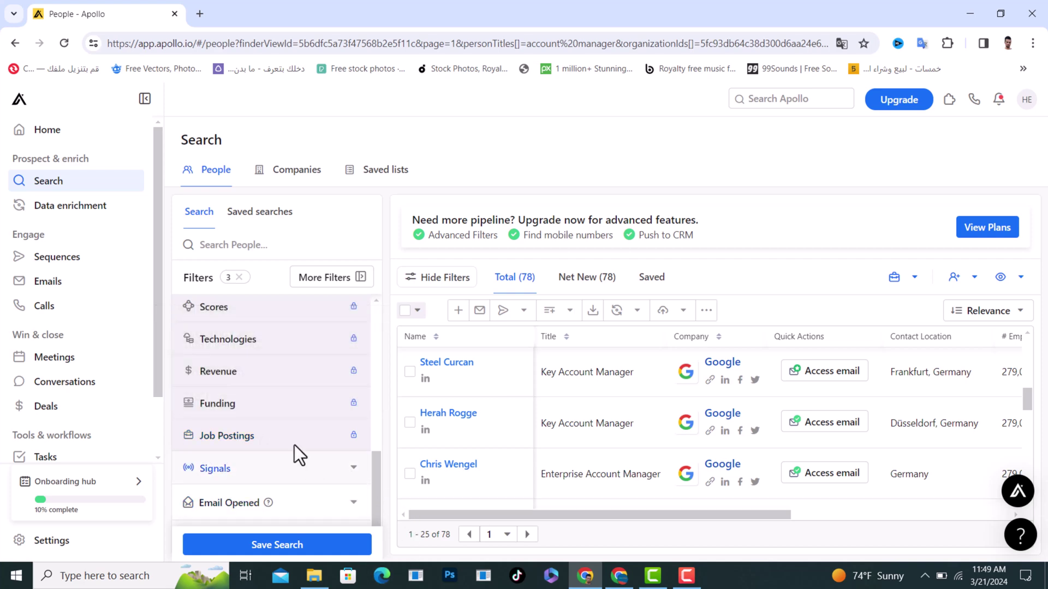
pyautogui.click(310, 468)
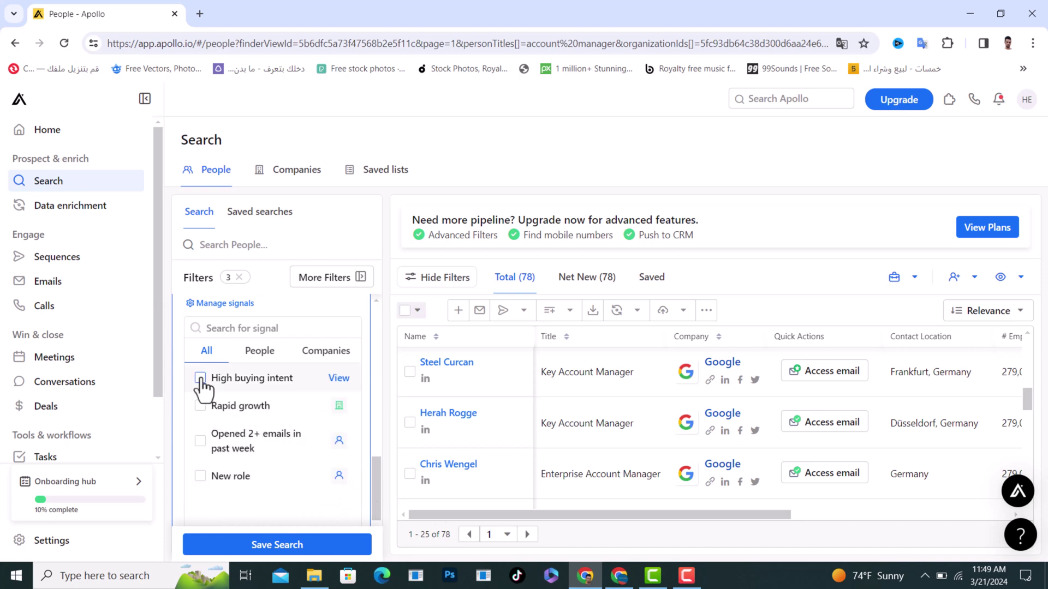
pyautogui.scroll(2, 290, 394)
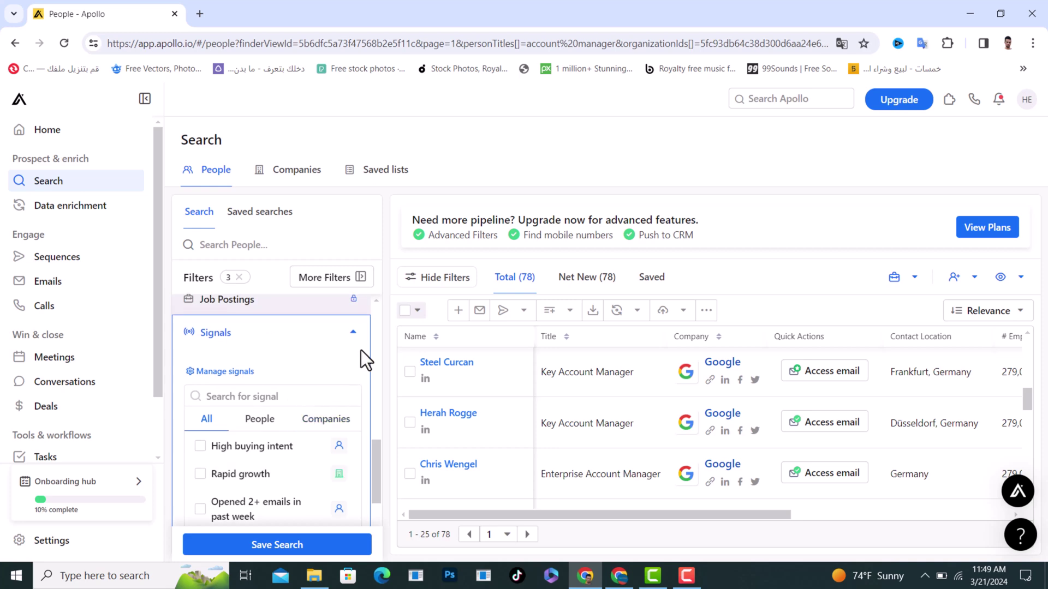
pyautogui.click(353, 334)
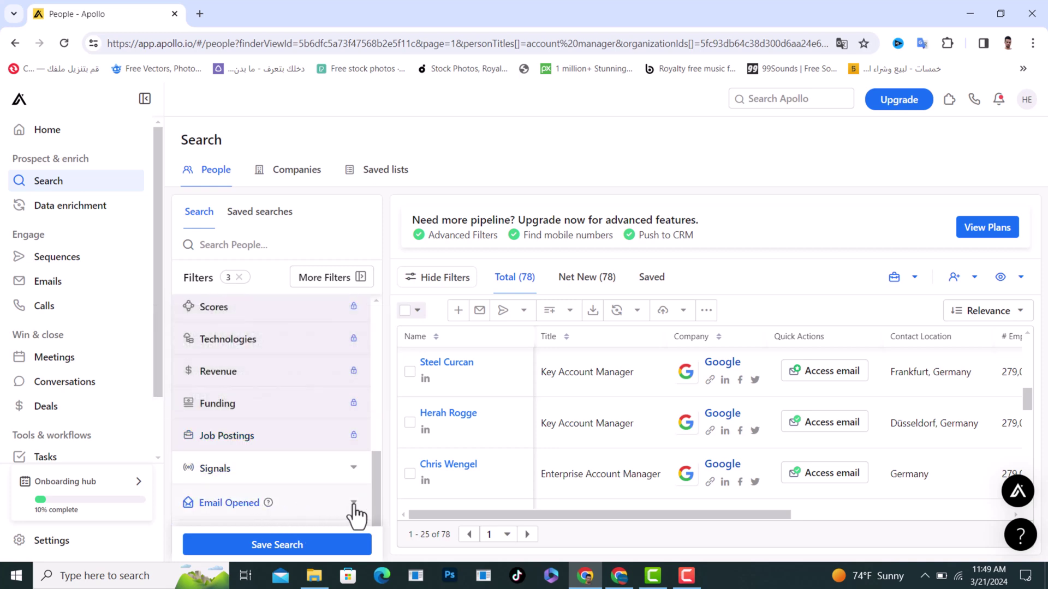
pyautogui.click(328, 503)
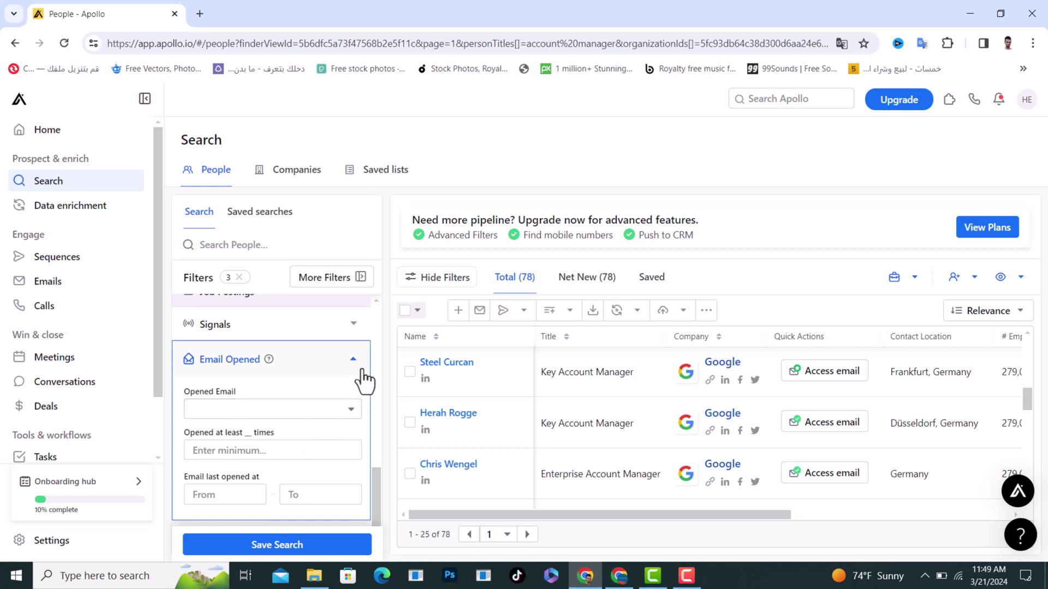
pyautogui.scroll(3, 344, 444)
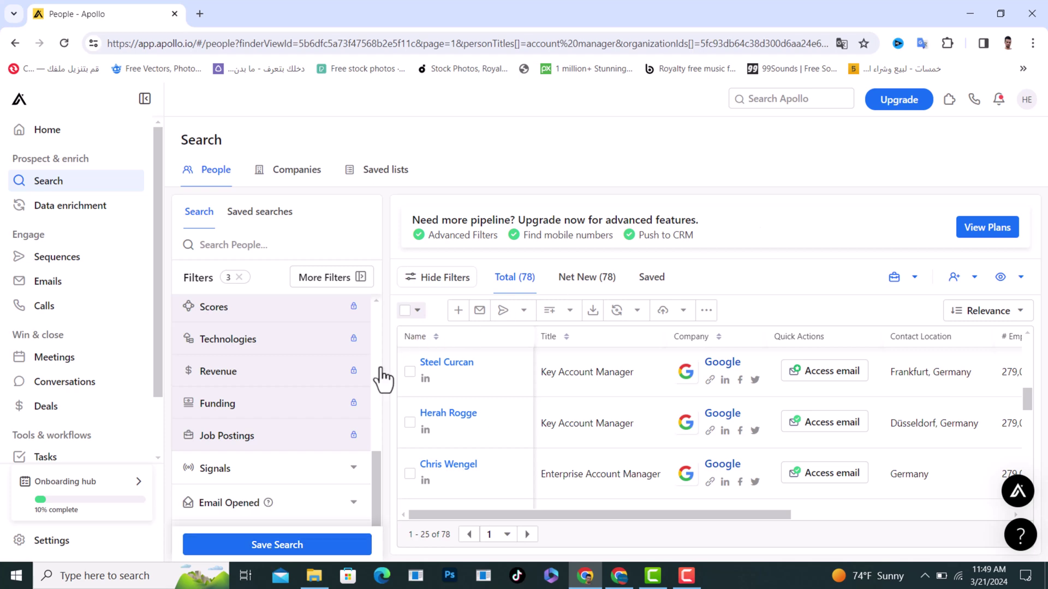
# - Select all 25 people on this page and save them into the Hussein list
pyautogui.click(407, 321)
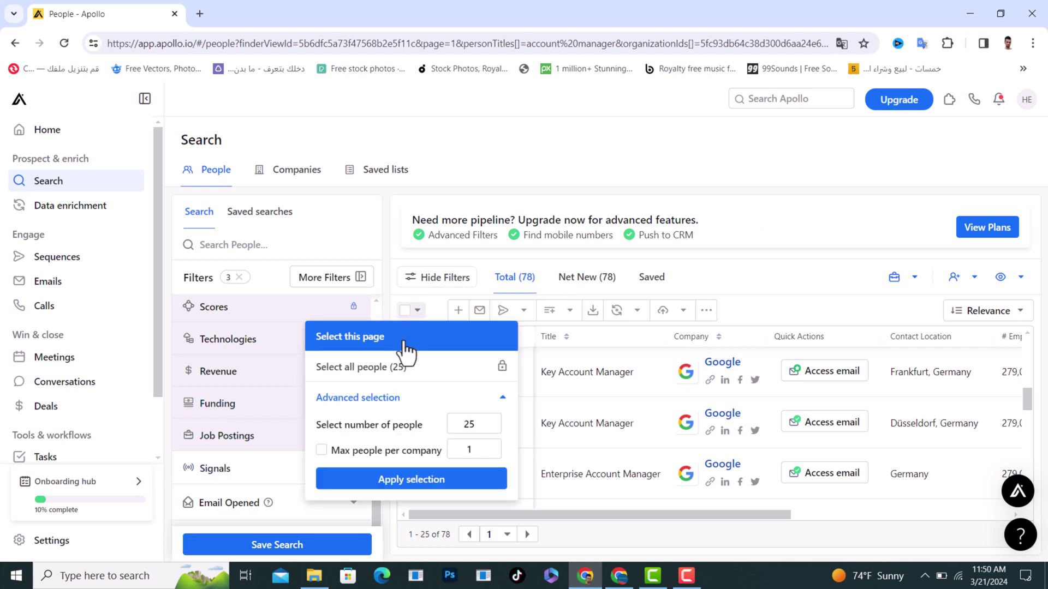
pyautogui.click(406, 336)
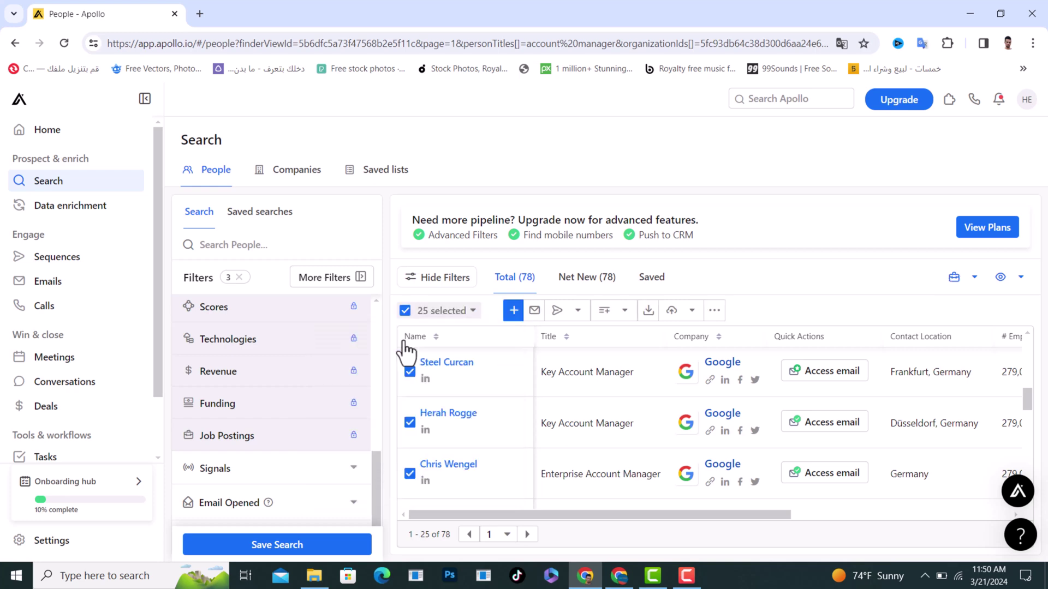
pyautogui.click(513, 311)
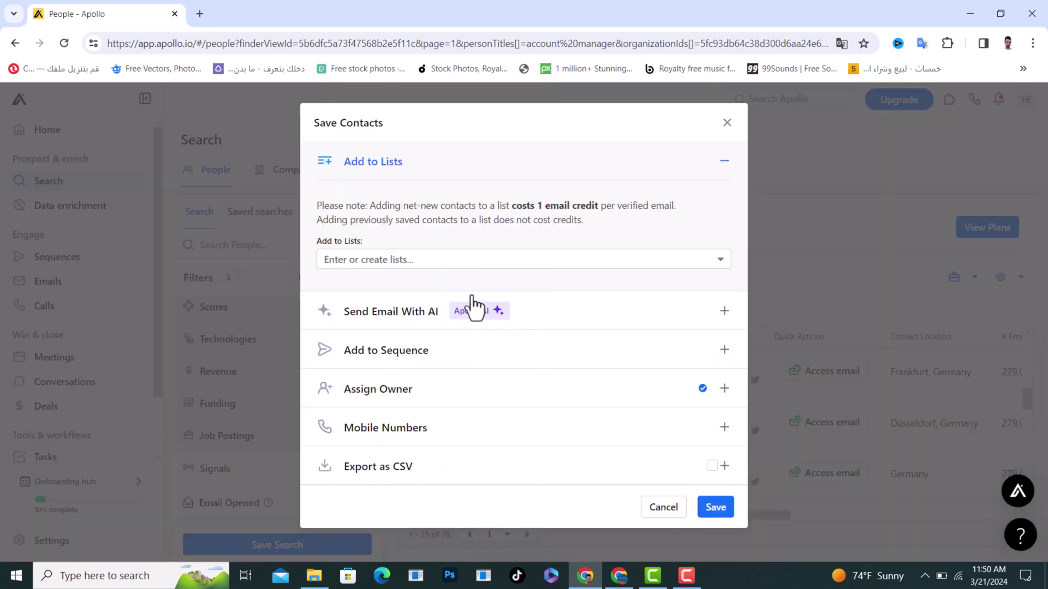
pyautogui.click(428, 258)
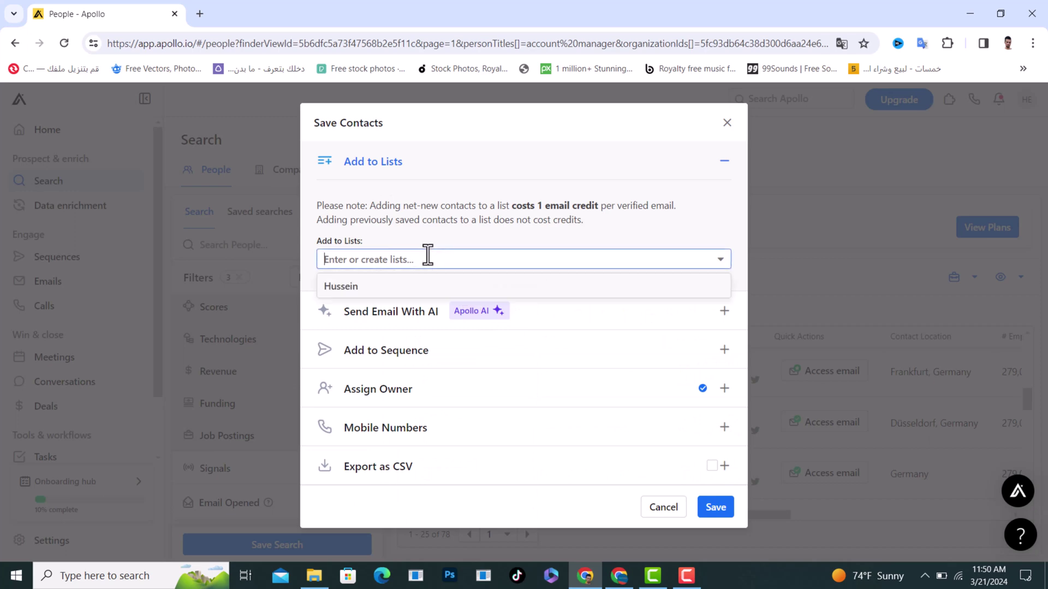
pyautogui.click(374, 288)
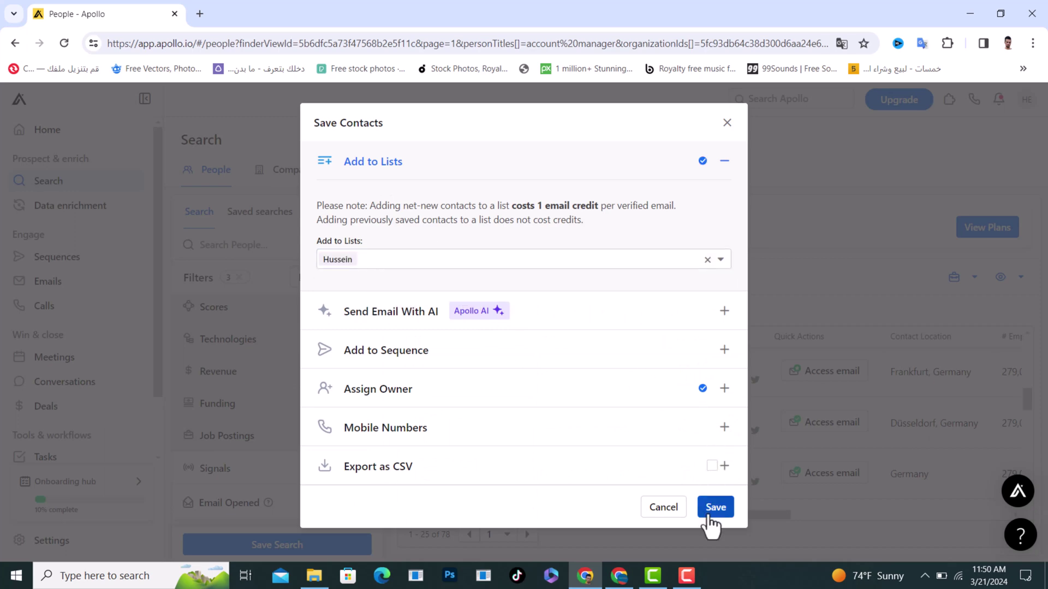
pyautogui.click(711, 524)
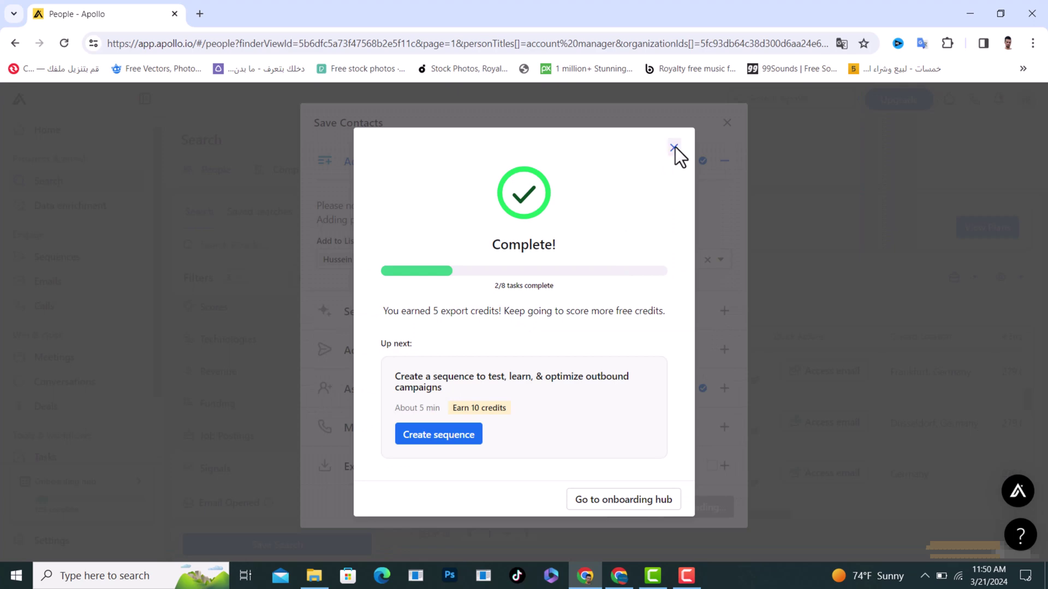
pyautogui.click(728, 141)
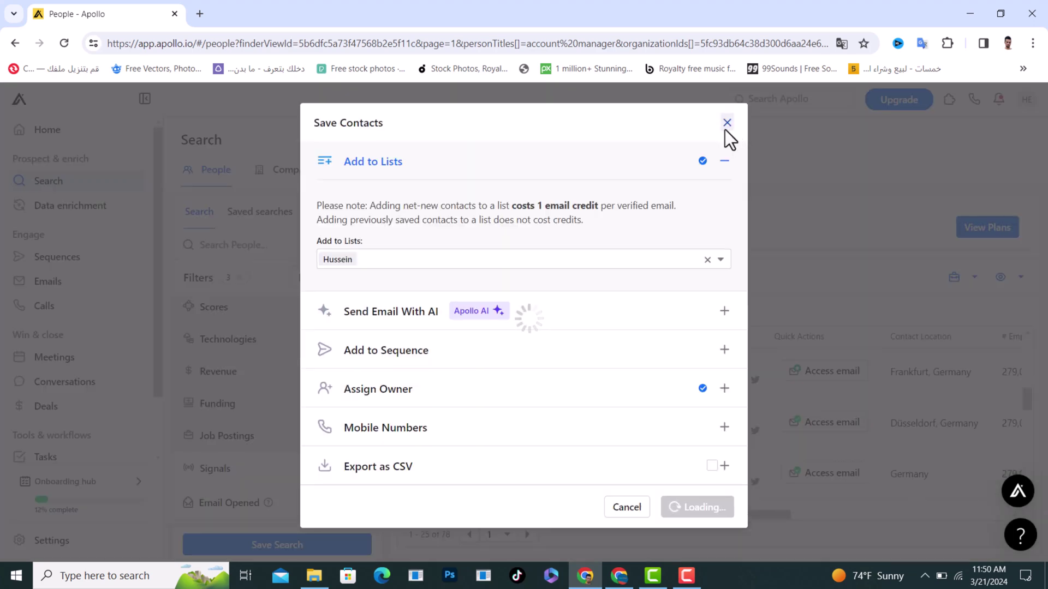
pyautogui.click(726, 127)
# - Open the Hussein list from Saved lists to confirm its 25 records, then return
pyautogui.click(382, 174)
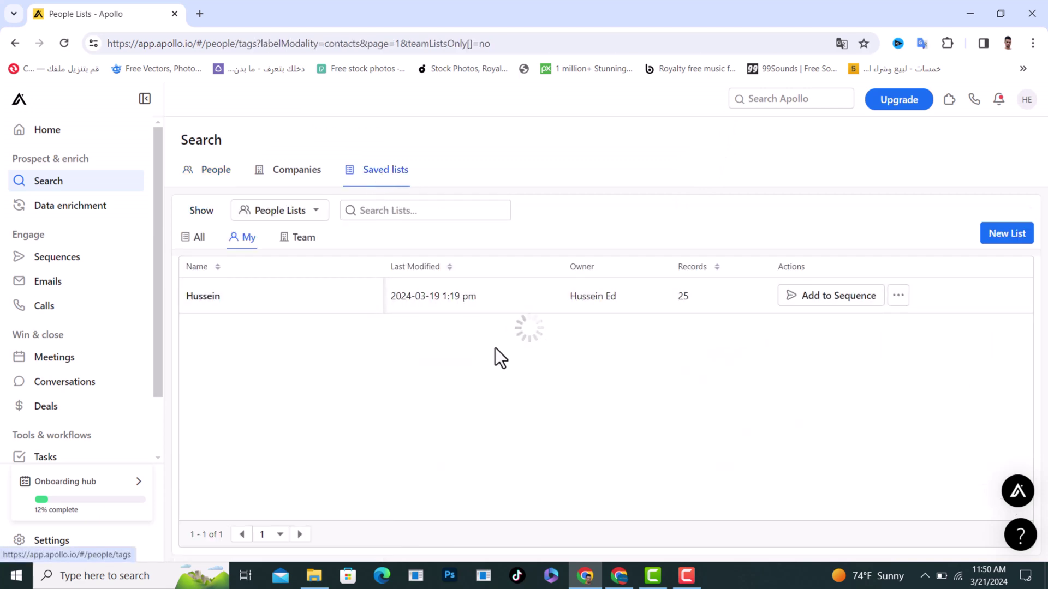
pyautogui.click(204, 297)
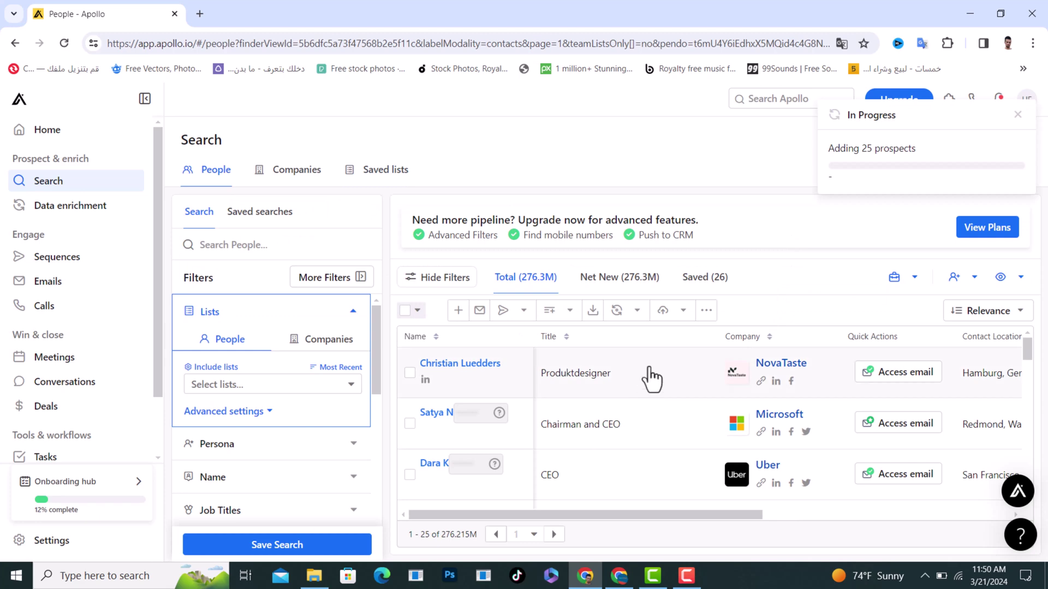
pyautogui.scroll(-5, 669, 393)
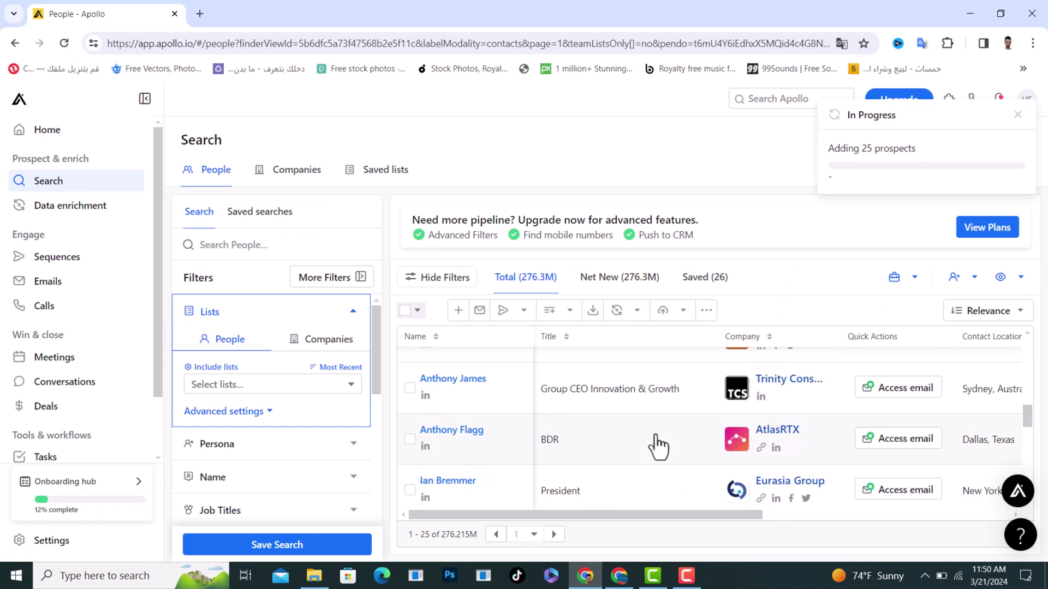
pyautogui.scroll(5, 581, 412)
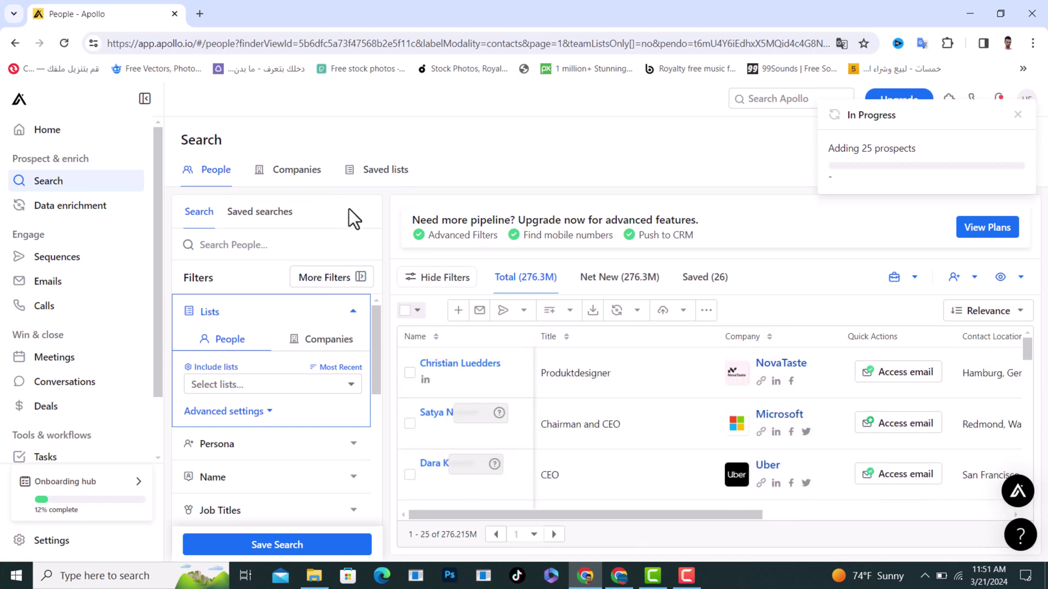
pyautogui.click(371, 173)
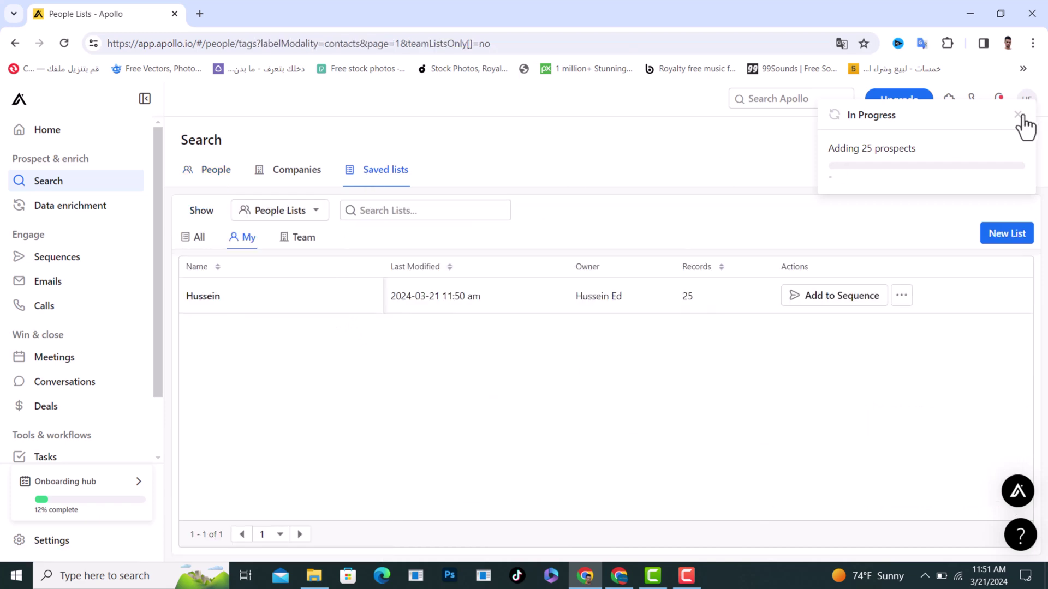
pyautogui.click(1018, 115)
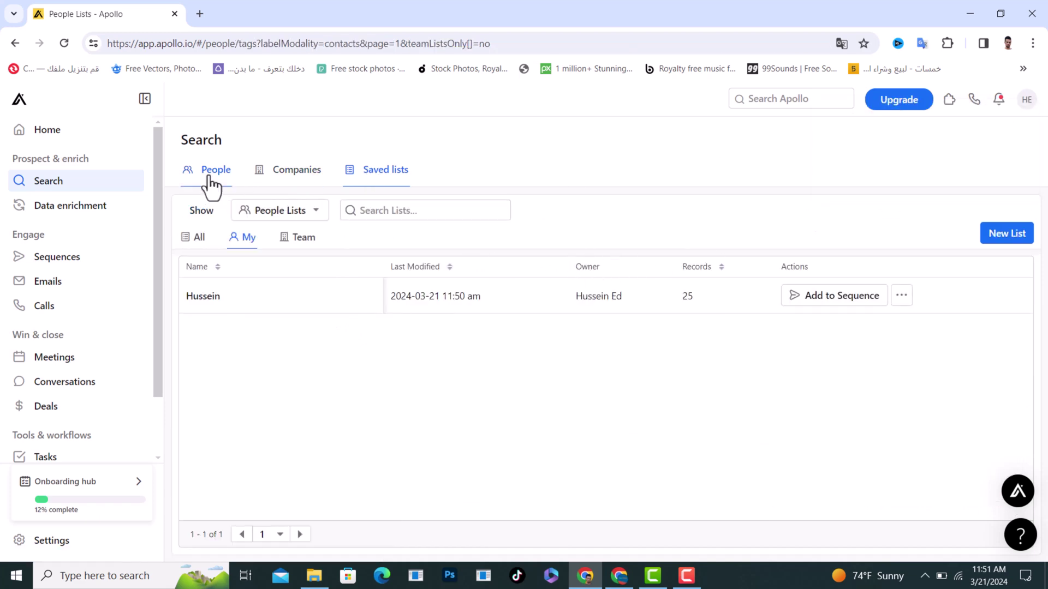